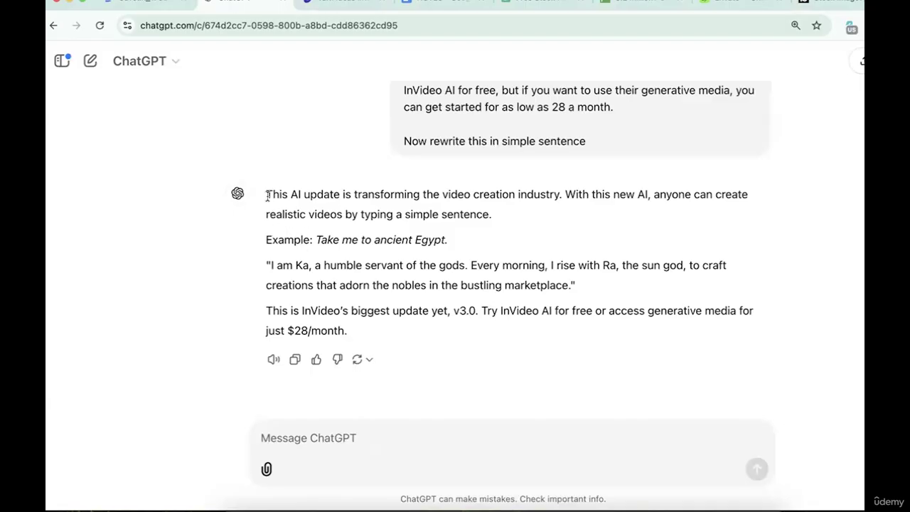
Copy the rewritten InVideo script from the ChatGPT answer and paste it into the NOTES document in Google Docs
drag(267, 196, 349, 326)
key(super+c)
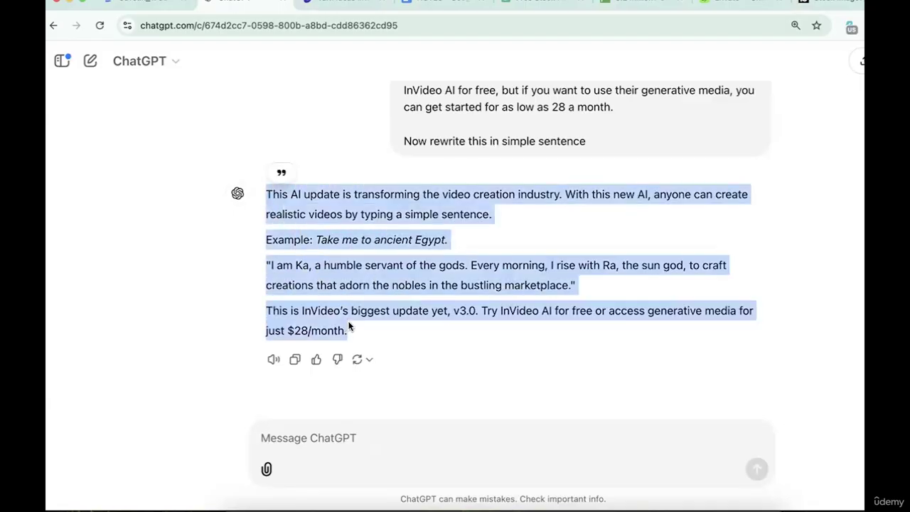
click(455, 8)
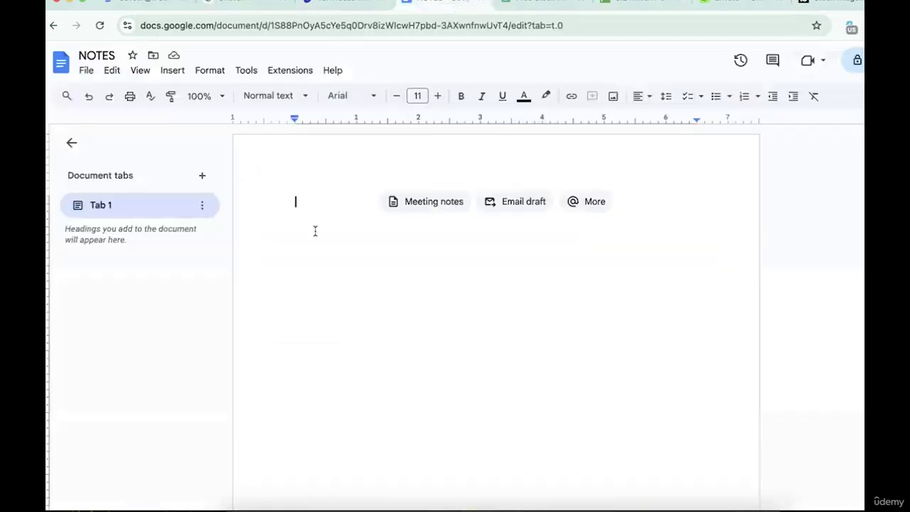
key(super+v)
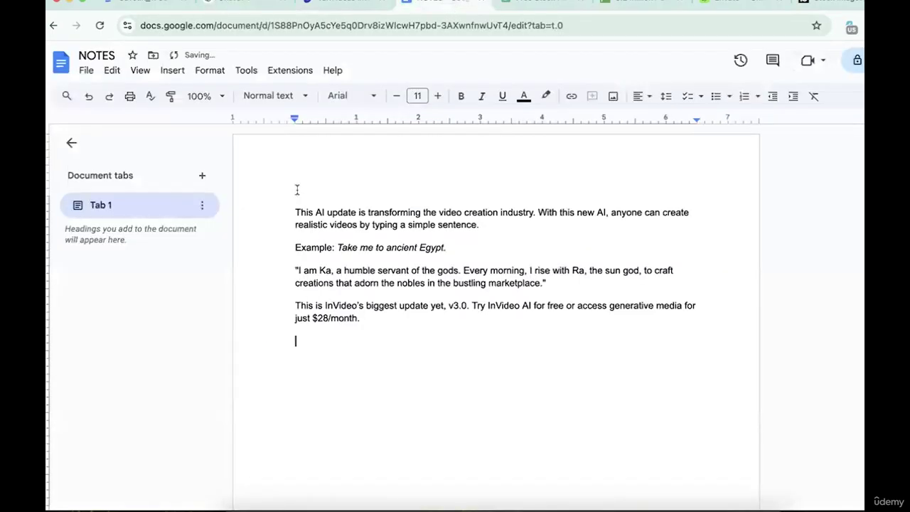
Make room above the pasted script and add the outline line "HOOK - 1-3s" at the start
click(196, 253)
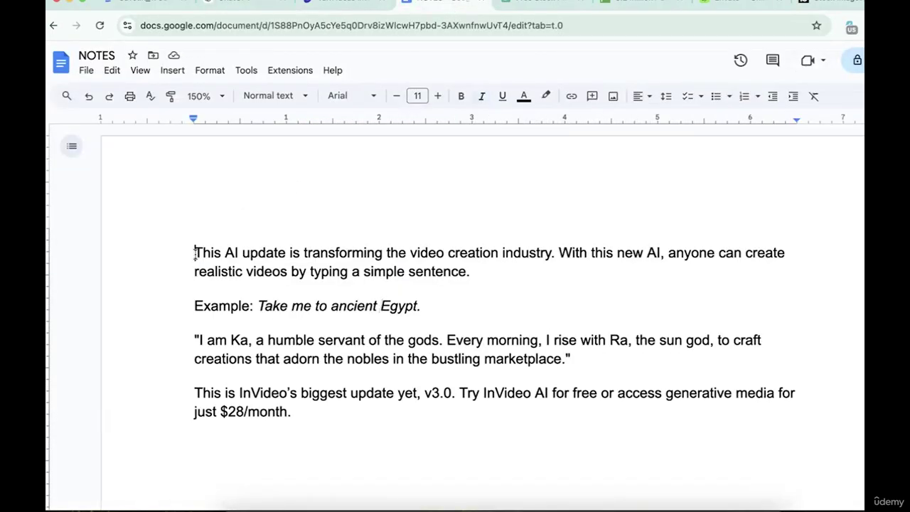
key(Return)
key(Return)
click(232, 245)
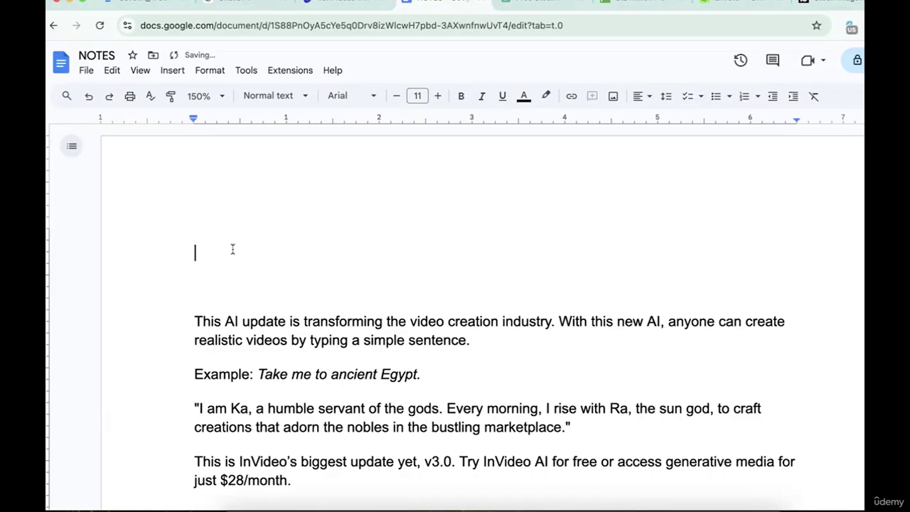
text(HOOK - 1-3s)
key(Return)
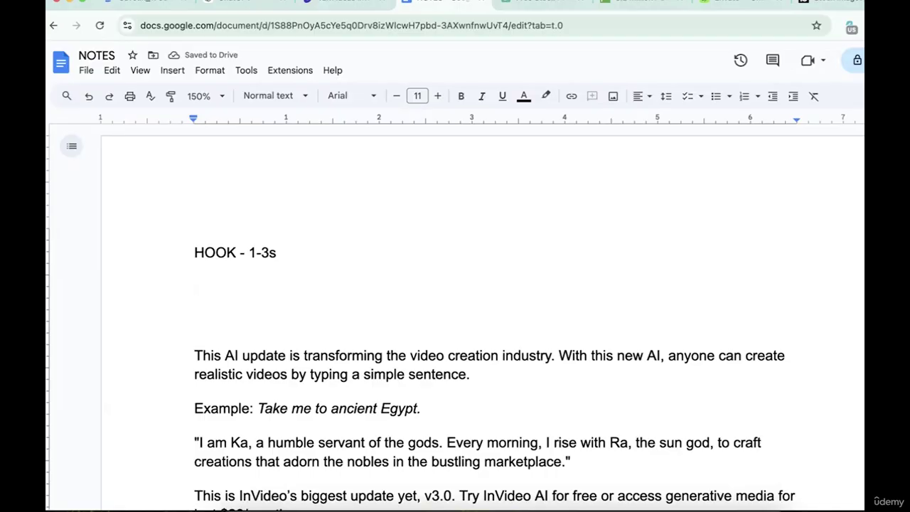
Add the outline lines "Introduction - 10-20s" and "Body - 1-2 mins" below the HOOK line
text(Inro)
key(BackSpace)
key(BackSpace)
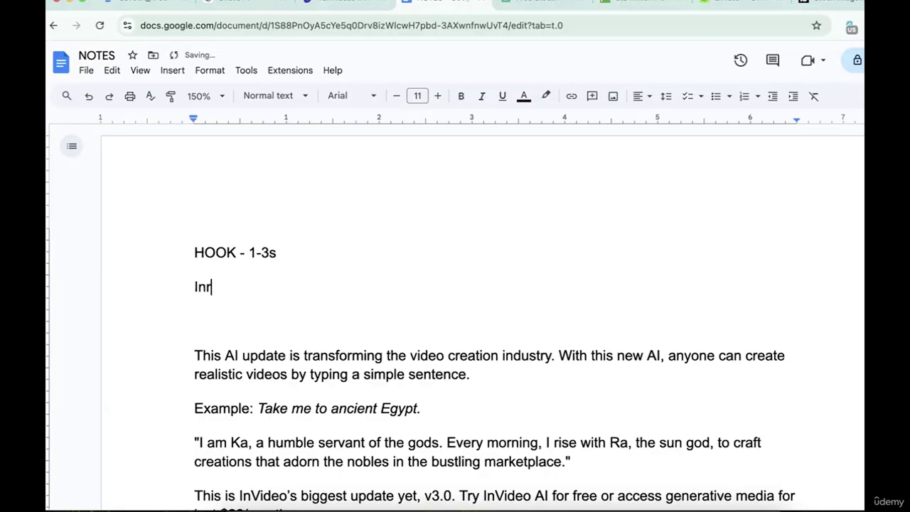
text(troduct - 10-20s)
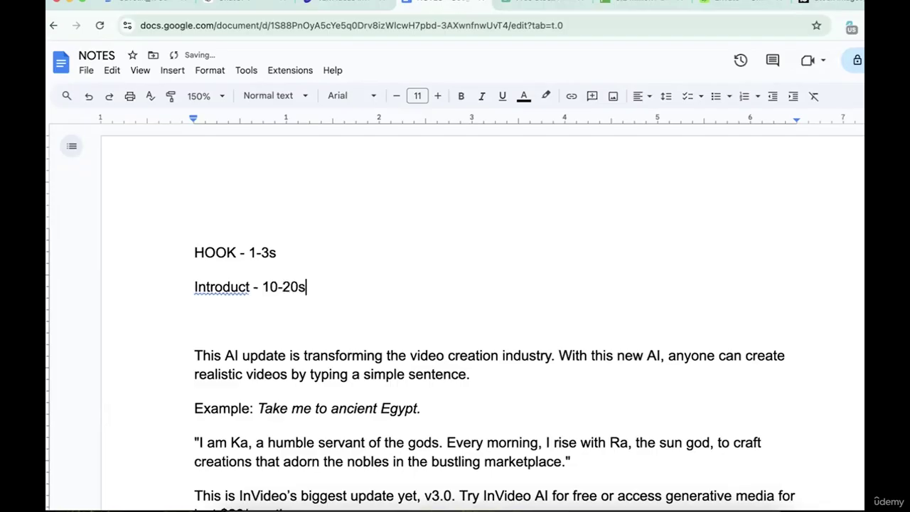
key(Return)
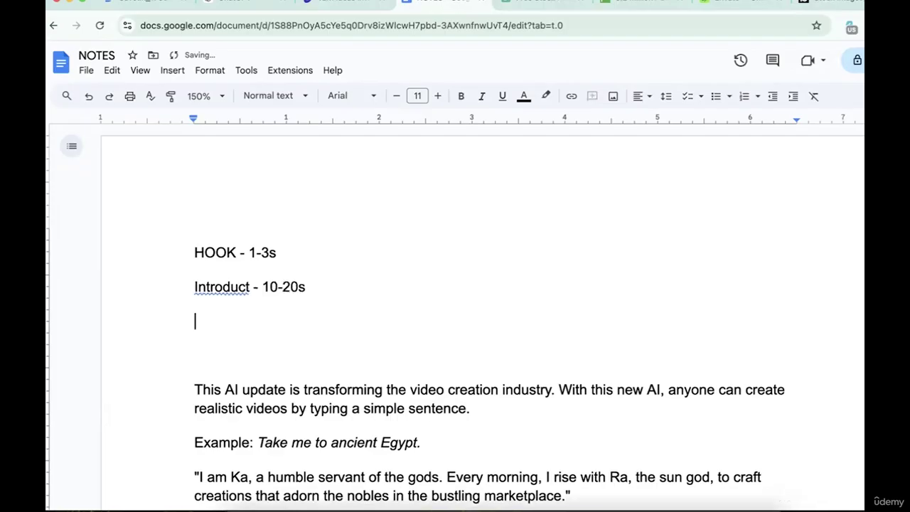
text(Body - 1-)
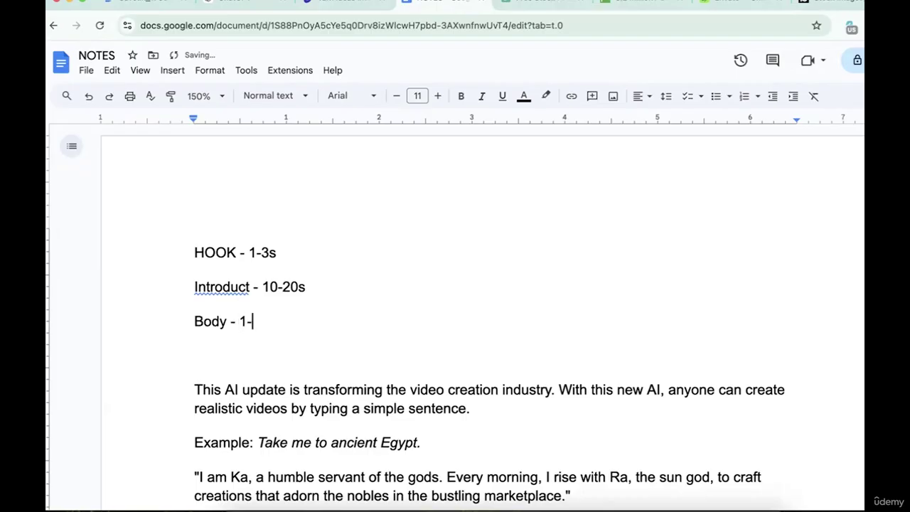
text(2 mins)
key(Return)
click(250, 286)
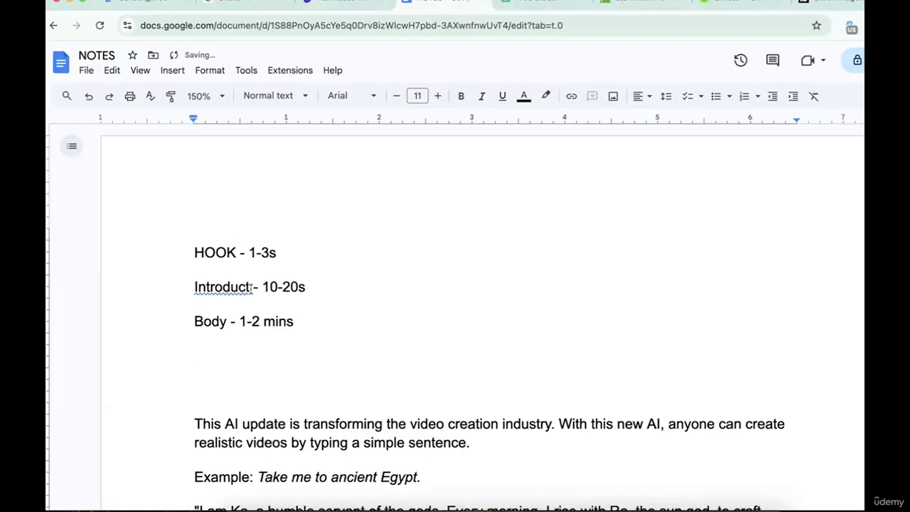
text(ion)
Add the outline line "CTA / conclusion - <30s" below the Body line
click(235, 341)
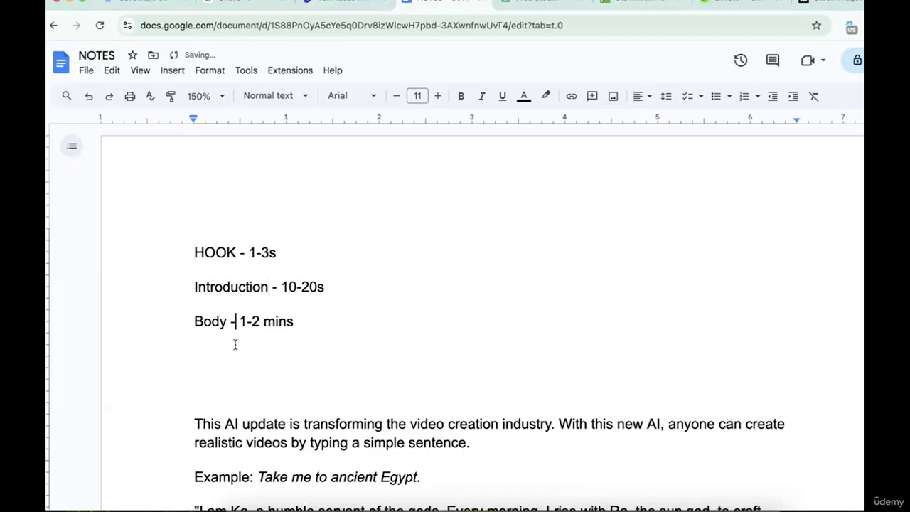
click(205, 362)
text(CTA / conclusoin)
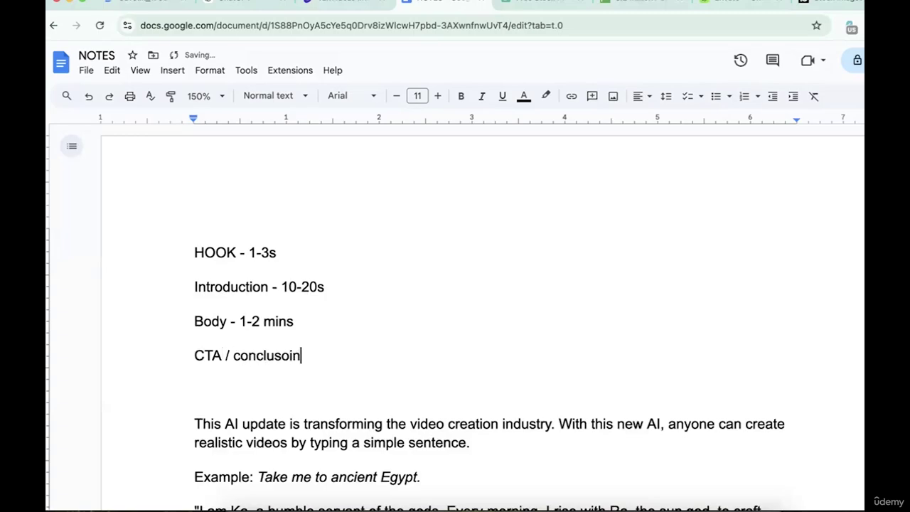
key(BackSpace)
key(BackSpace)
key(BackSpace)
text(ion -)
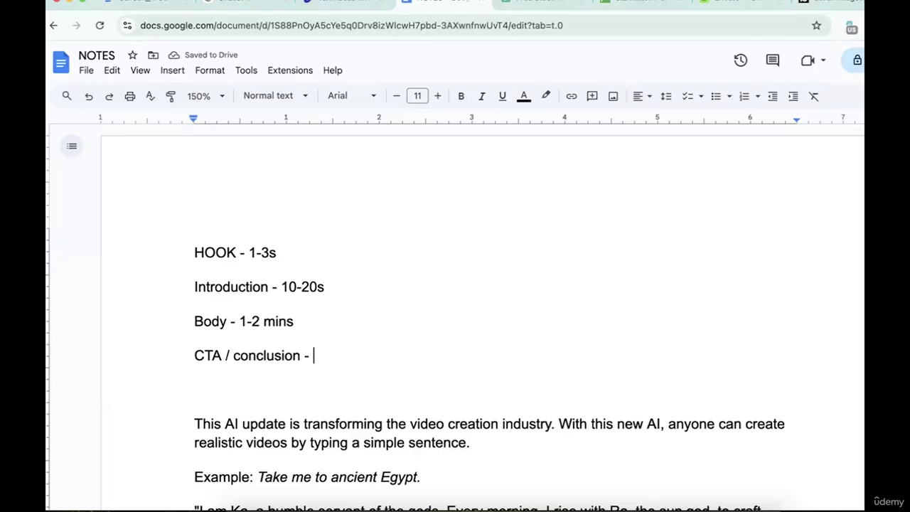
text( <30s)
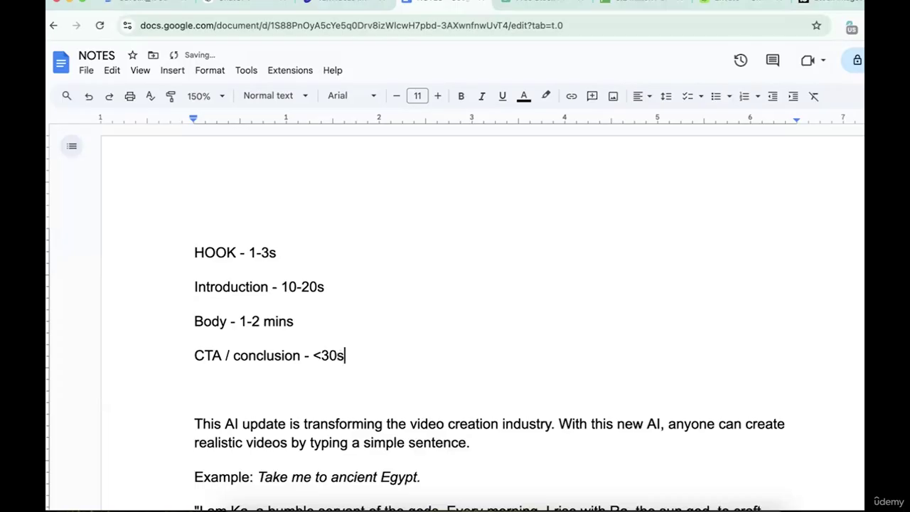
Move the sentence "This AI update is transforming the video creation industry." under the HOOK line
scroll(213, 347, down, 1)
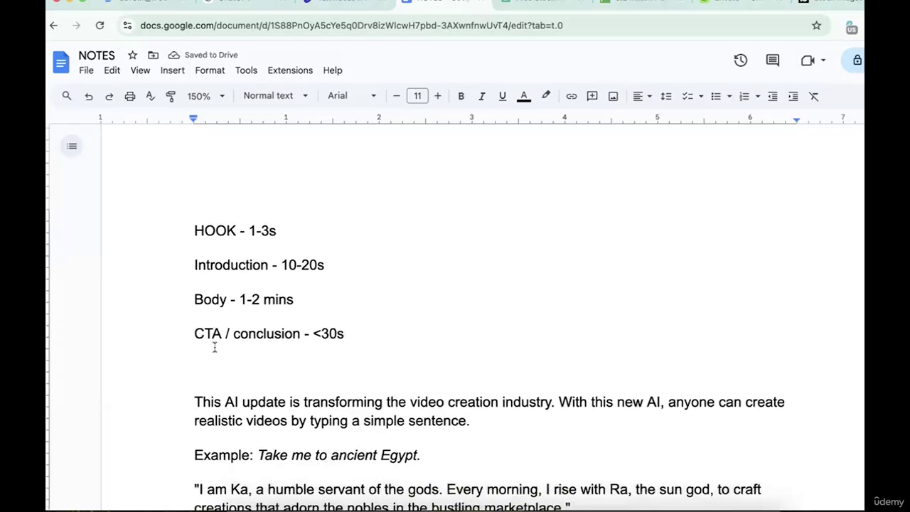
scroll(216, 340, down, 3)
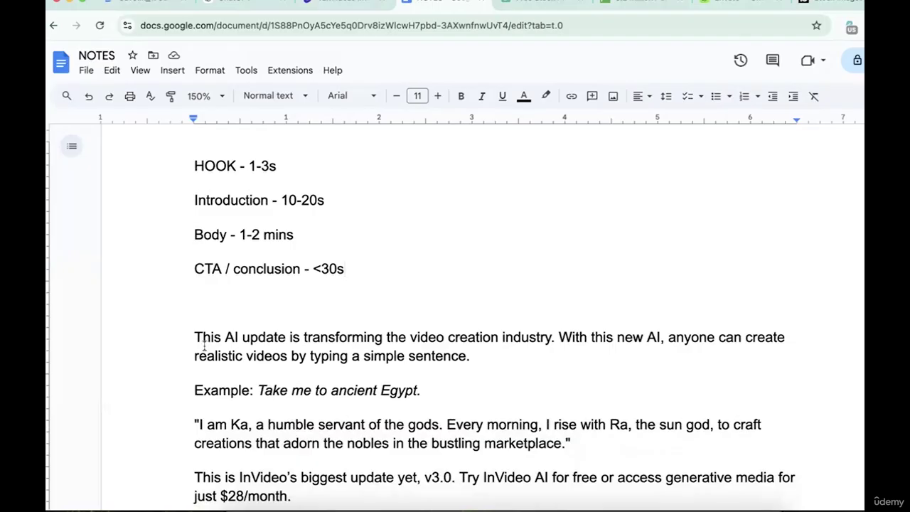
scroll(205, 346, up, 1)
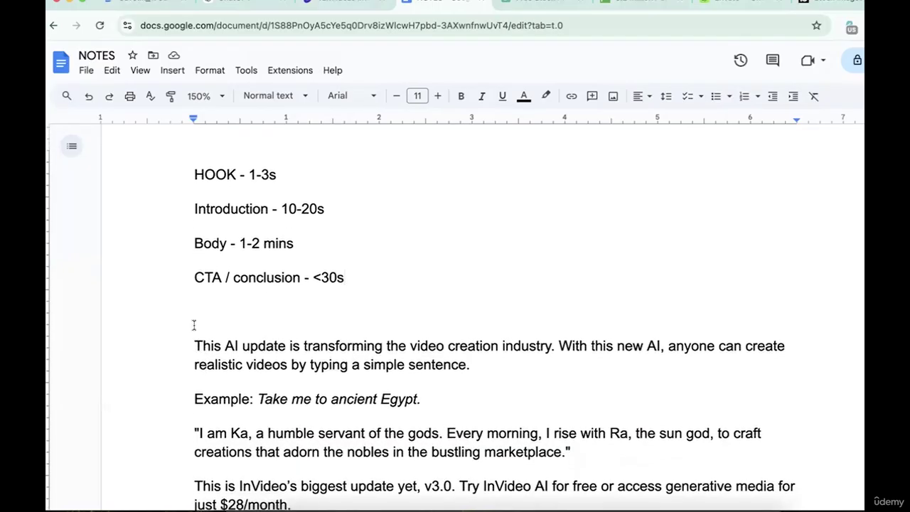
drag(193, 173, 369, 317)
click(314, 290)
drag(195, 346, 555, 346)
key(ctrl+c)
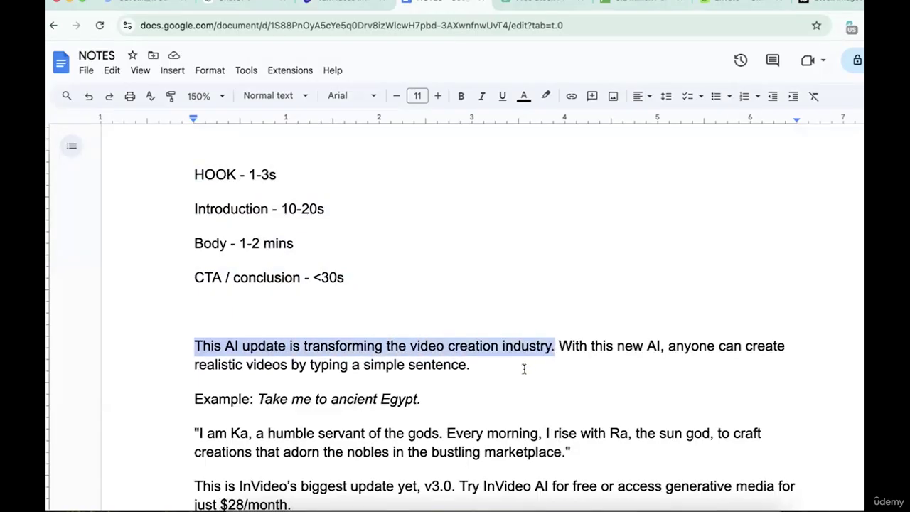
key(BackSpace)
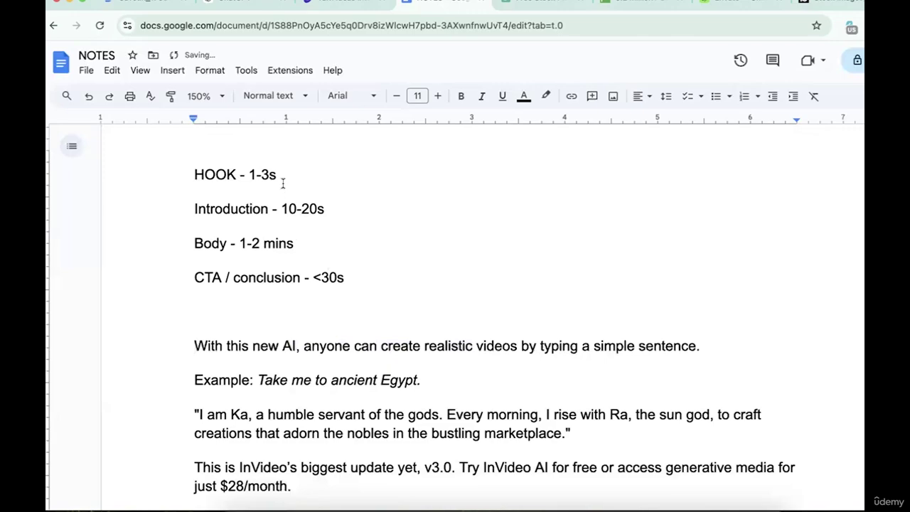
key(Return)
key(ctrl+v)
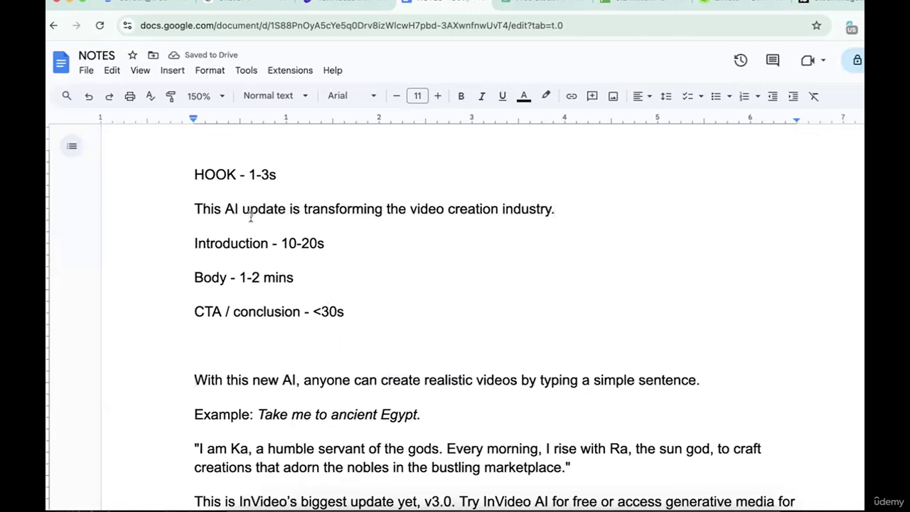
Move the sentence "With this new AI, anyone can create realistic videos by typing a simple sentence." under the Introduction line
scroll(250, 217, down, 1)
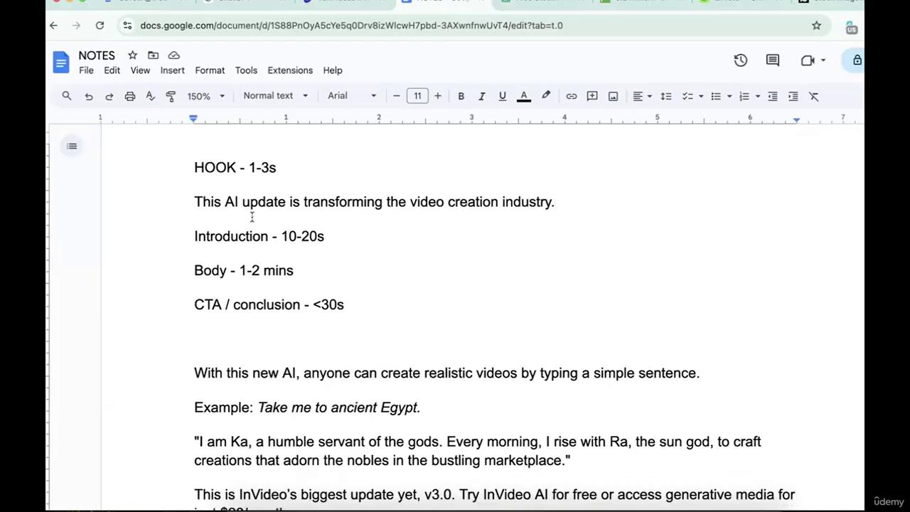
drag(197, 369, 278, 371)
click(201, 335)
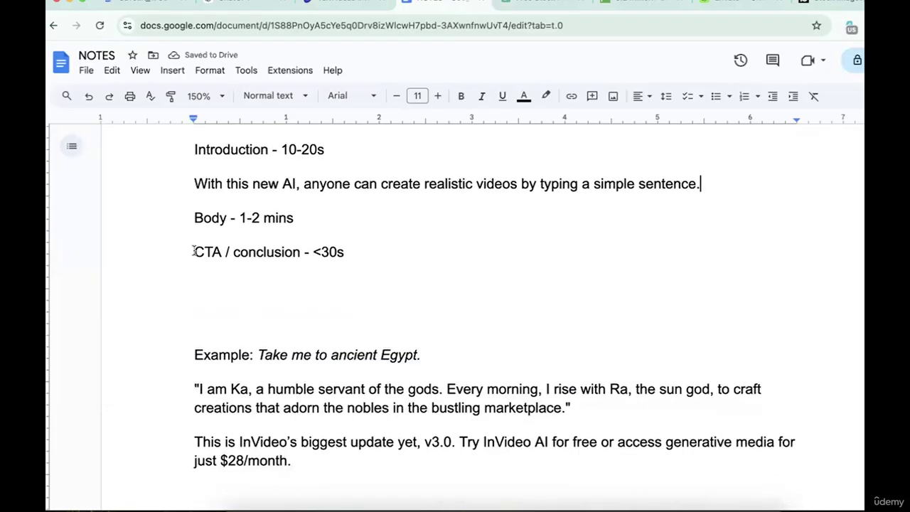
Move the "CTA / conclusion - <30s" line between the ancient Egypt quote and the final InVideo paragraph, removing the surplus blank lines
drag(195, 252, 363, 265)
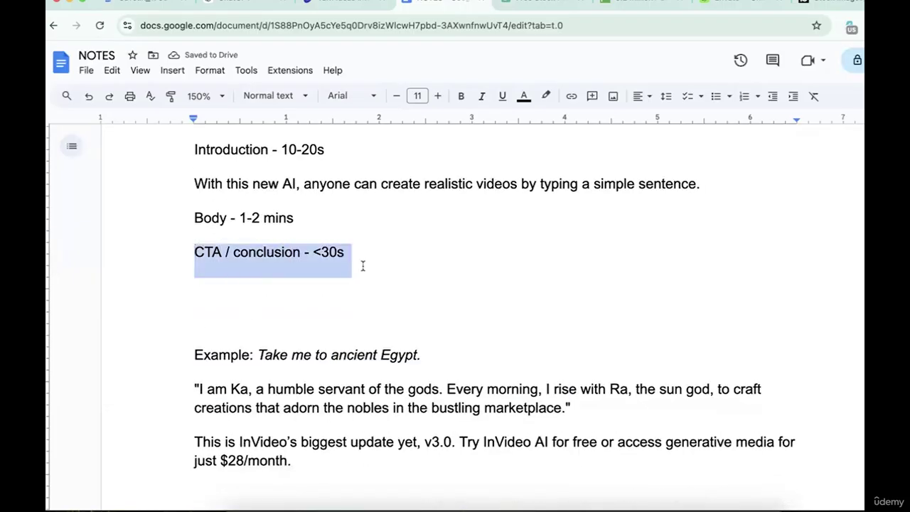
key(ctrl+x)
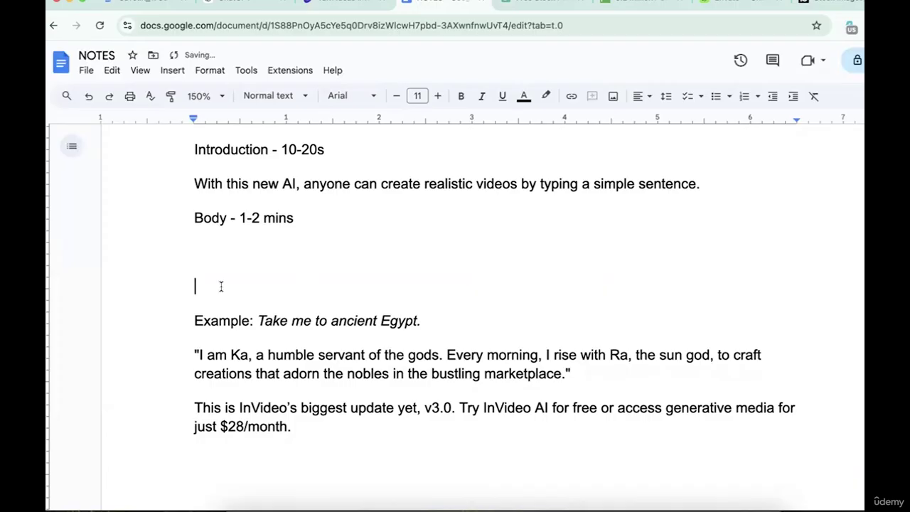
key(BackSpace)
key(BackSpace)
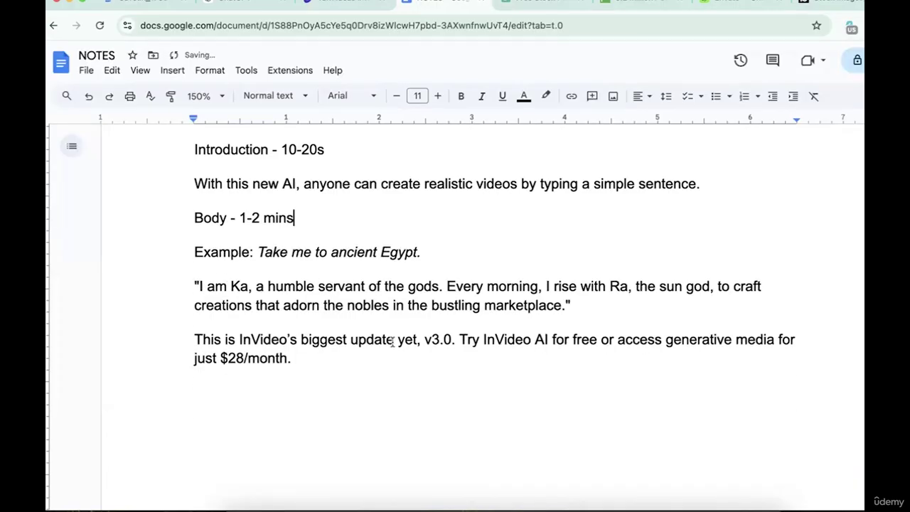
click(575, 306)
key(Return)
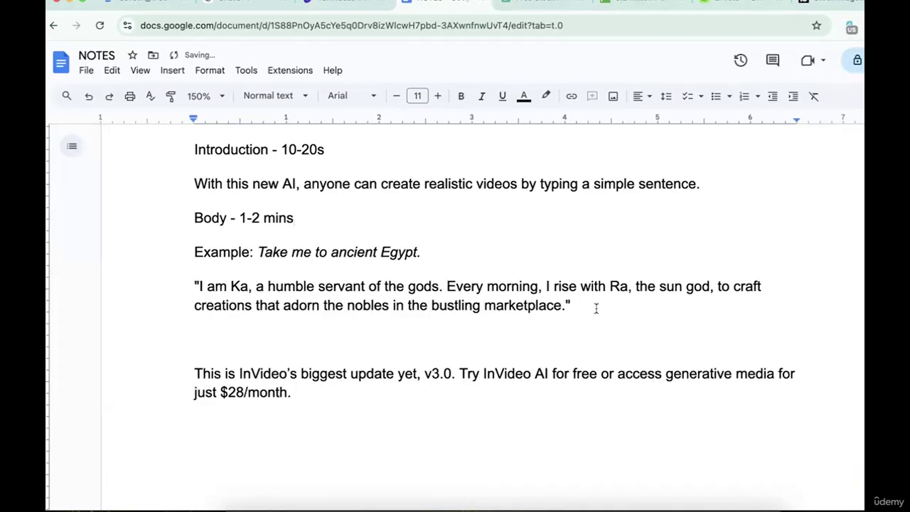
key(ctrl+v)
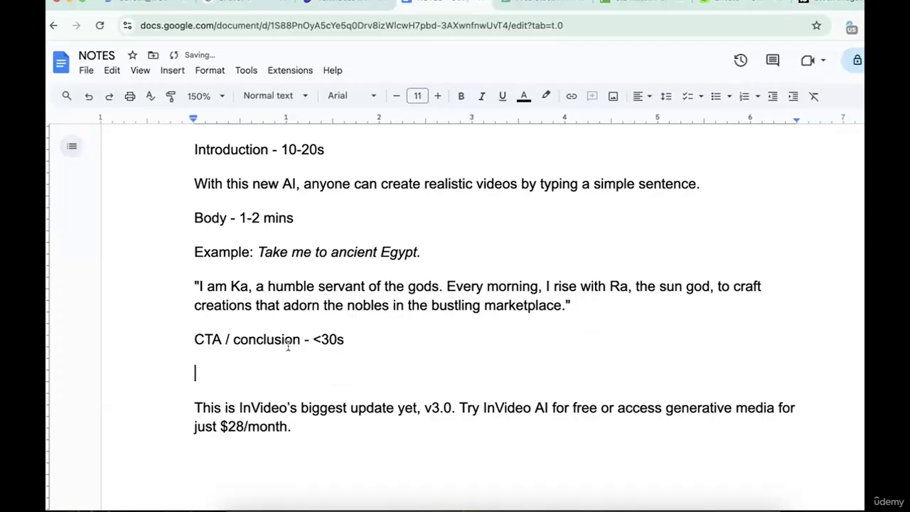
key(BackSpace)
Insert a blank line above each of the CTA / conclusion, Body and Introduction headings
click(195, 339)
key(Return)
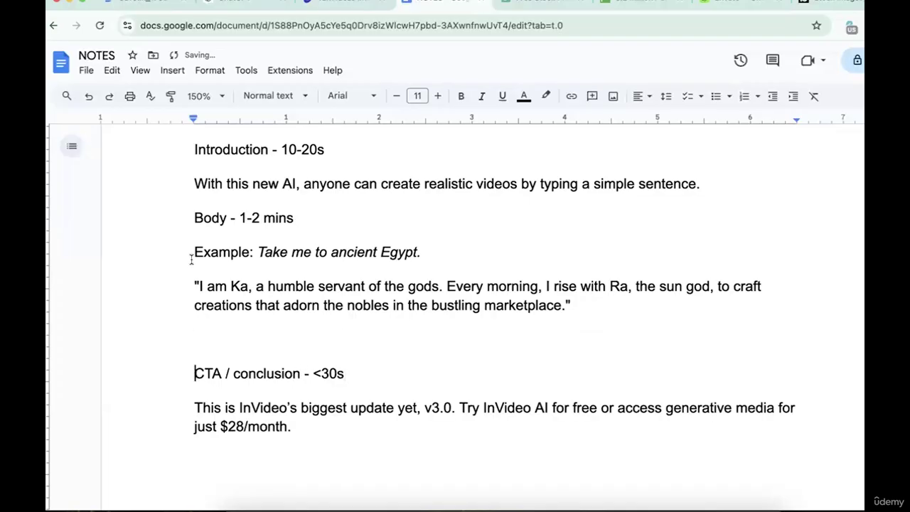
click(195, 219)
key(Return)
click(193, 150)
key(Return)
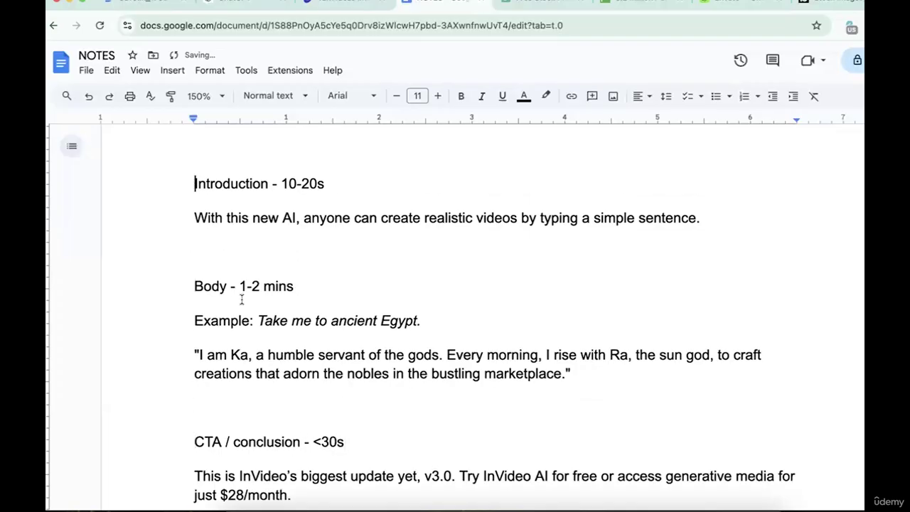
Look over the Body and CTA sections, and switch to invideo AI to view its subscription plans
scroll(241, 299, down, 1)
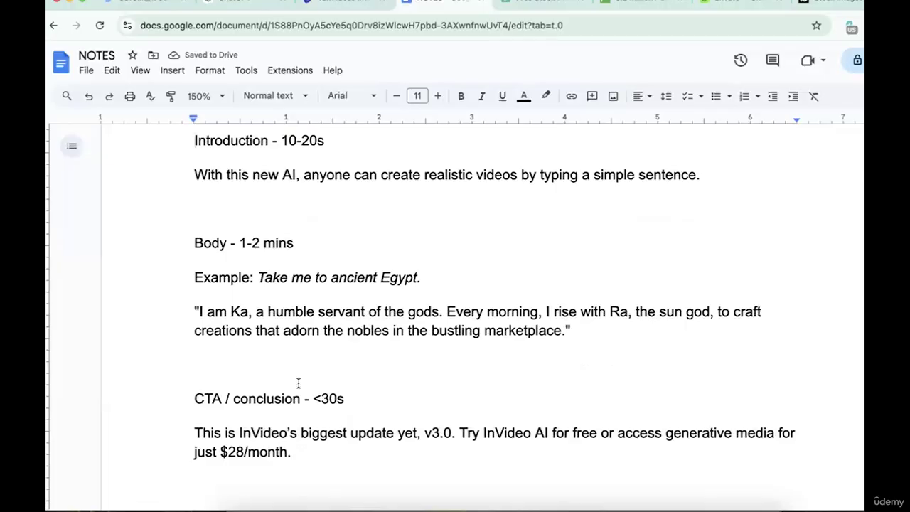
scroll(298, 384, down, 3)
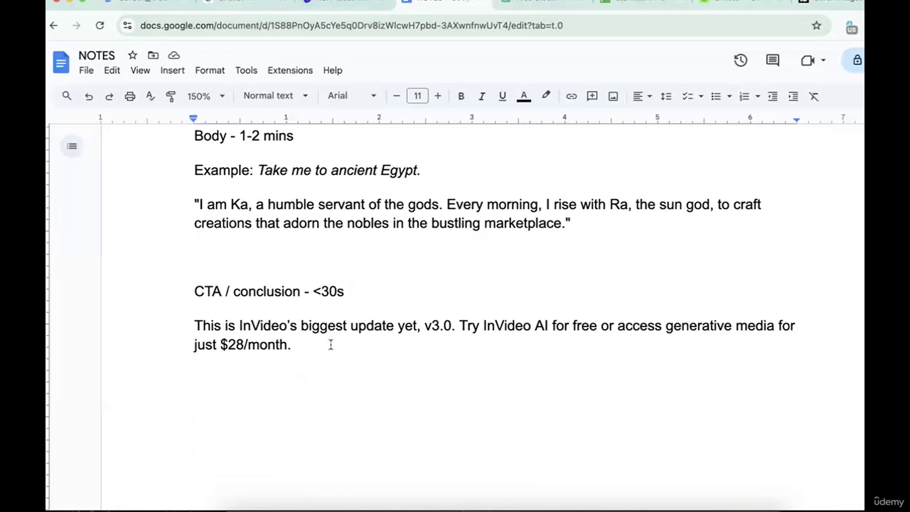
scroll(331, 344, up, 1)
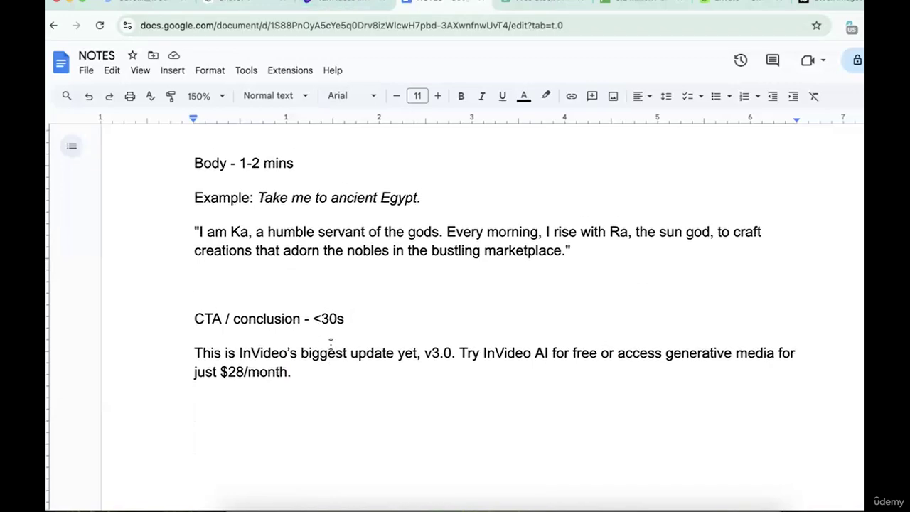
click(349, 6)
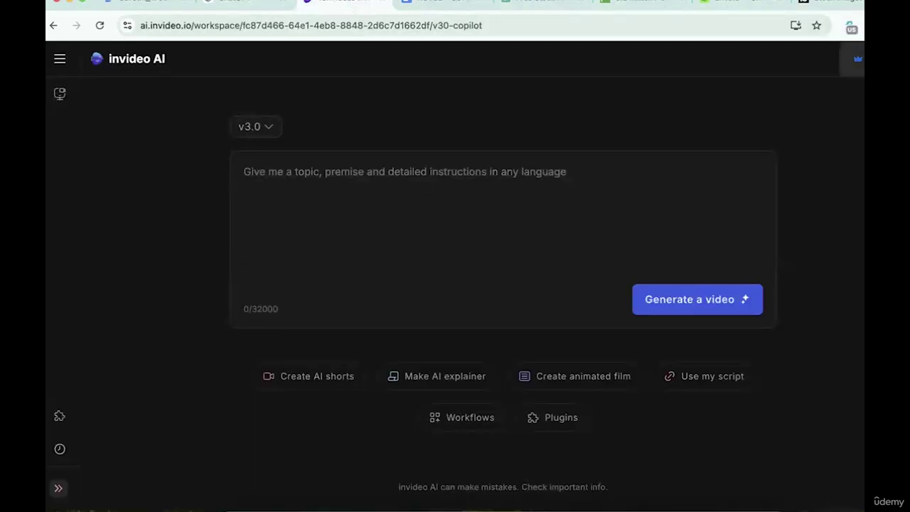
click(856, 58)
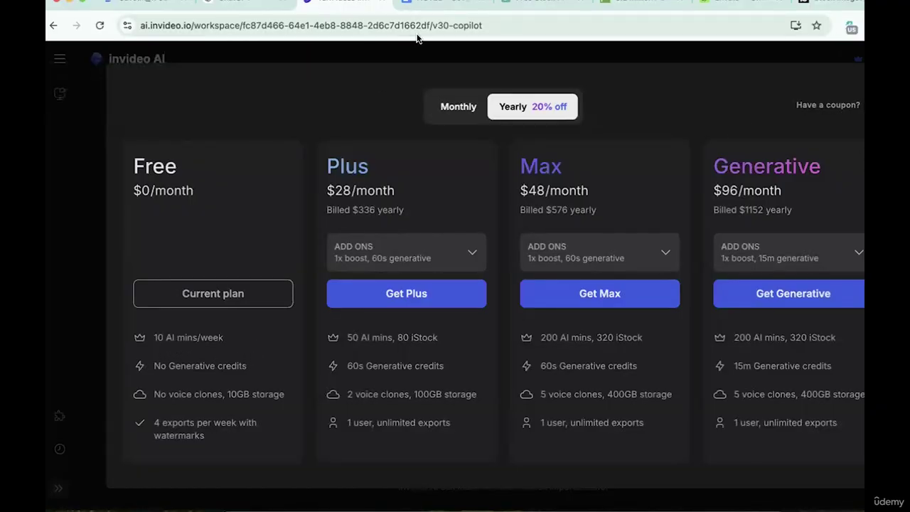
Switch to the NOTES document in Google Docs and replace "or access generative media for just $28/month." with "and make 40 Free Videos each month."
click(437, 4)
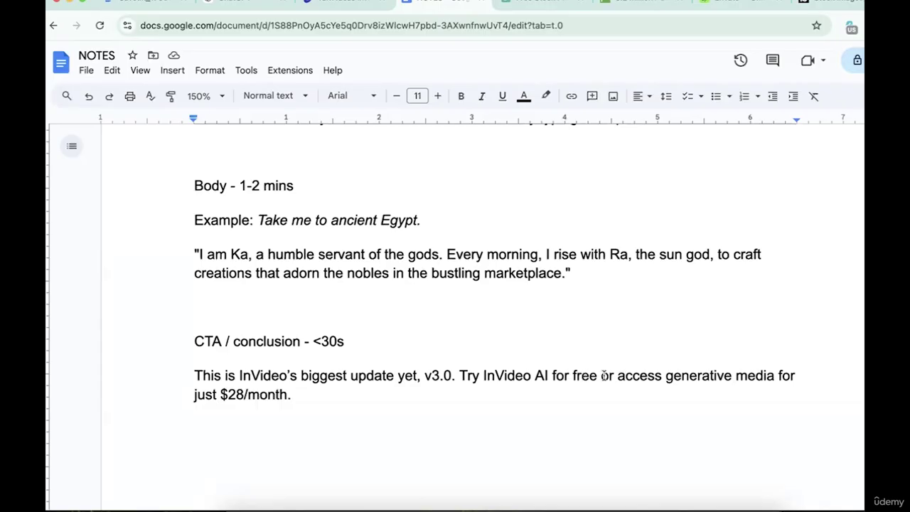
drag(598, 375, 399, 401)
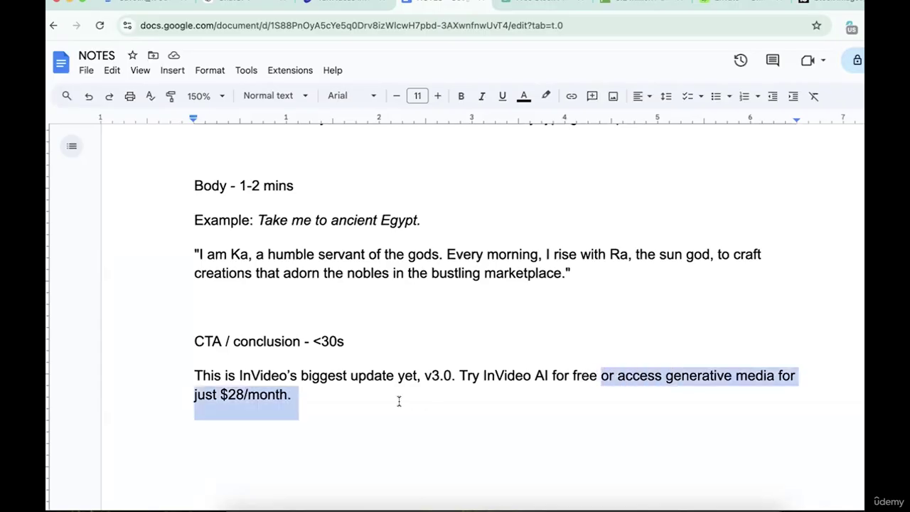
text(and )
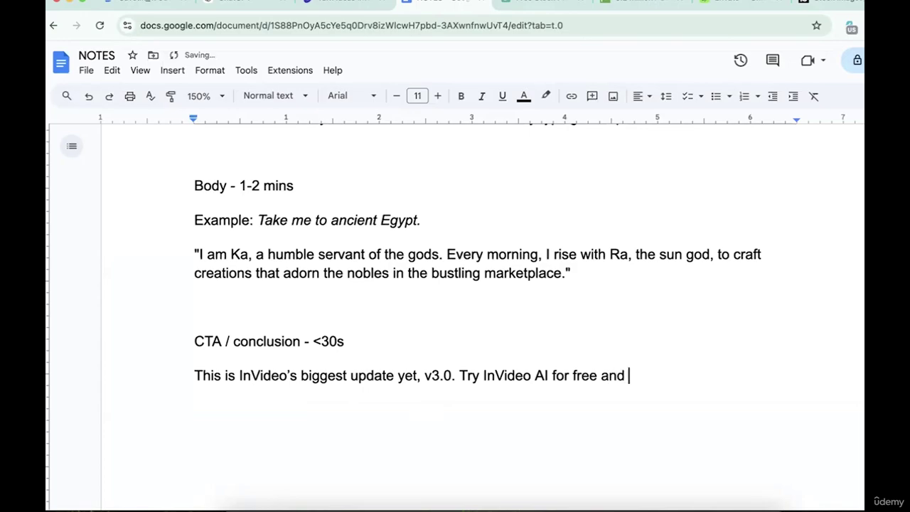
text(make 40)
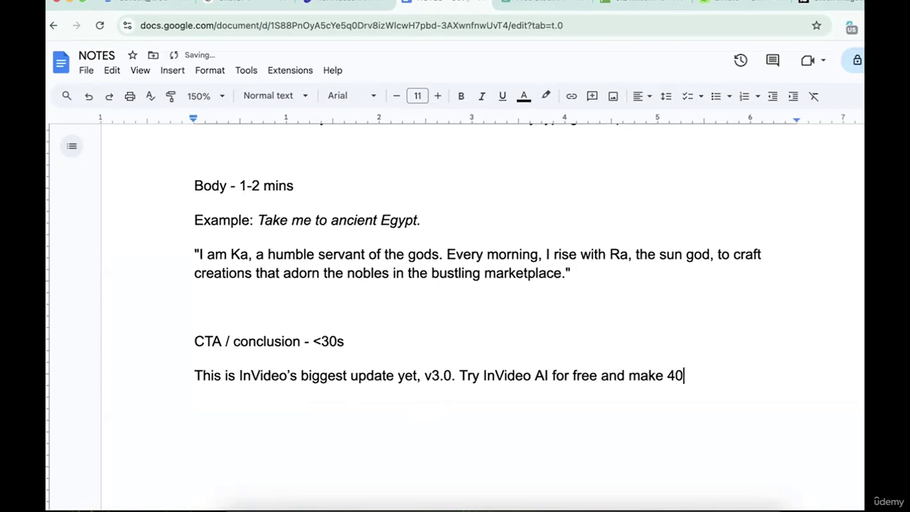
text( Free Vide)
key(BackSpace)
text(deos )
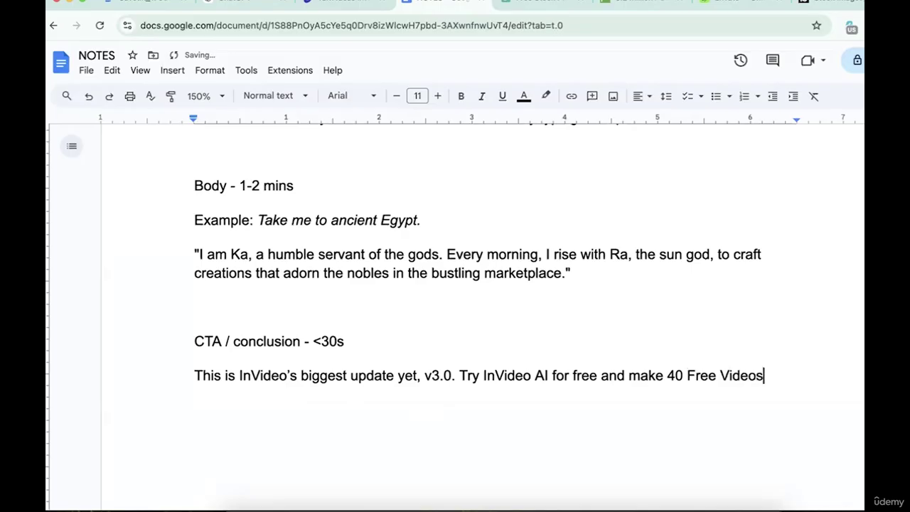
text(each month. I)
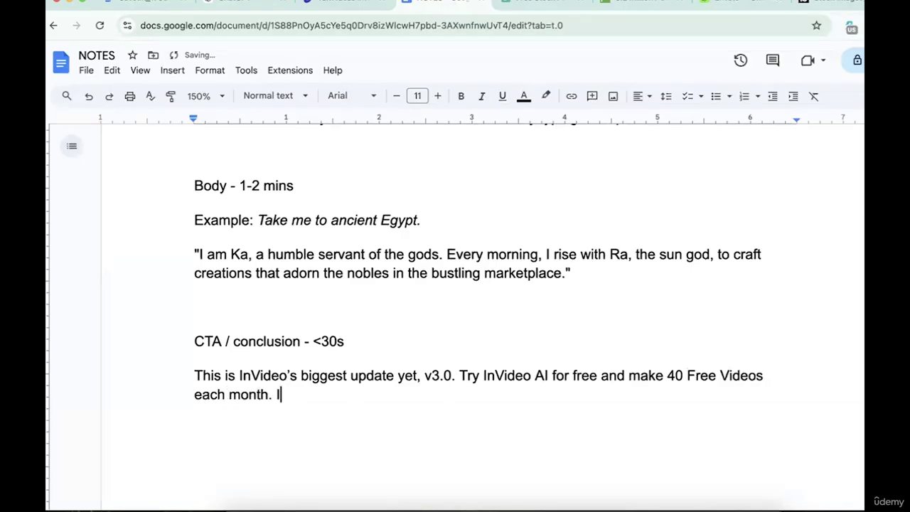
Add the sentence "So, it's almost FREE." at the end of the CTA paragraph
key(BackSpace)
text(So, it's almost f)
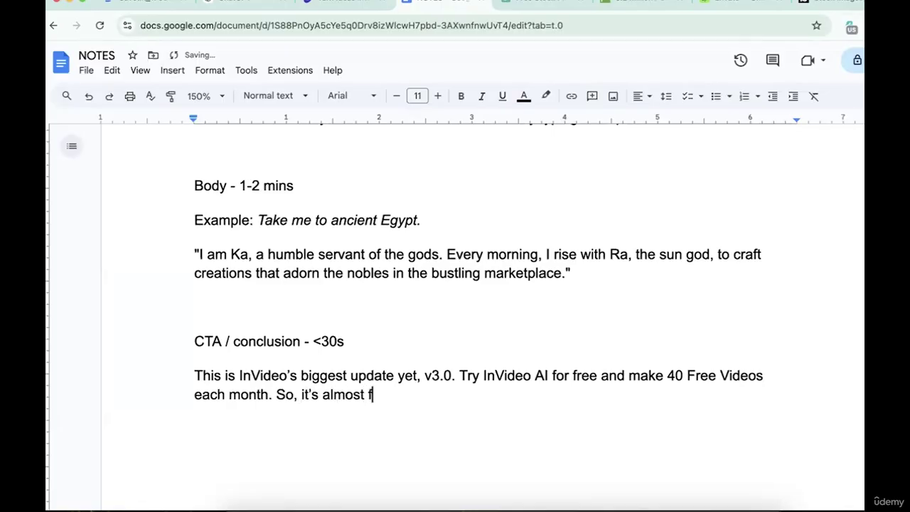
key(BackSpace)
text(FREE.)
Delete the HOOK - 1-3s, Introduction - 10-20s and Body - 1-2 mins heading lines from the script
scroll(320, 380, up, 1)
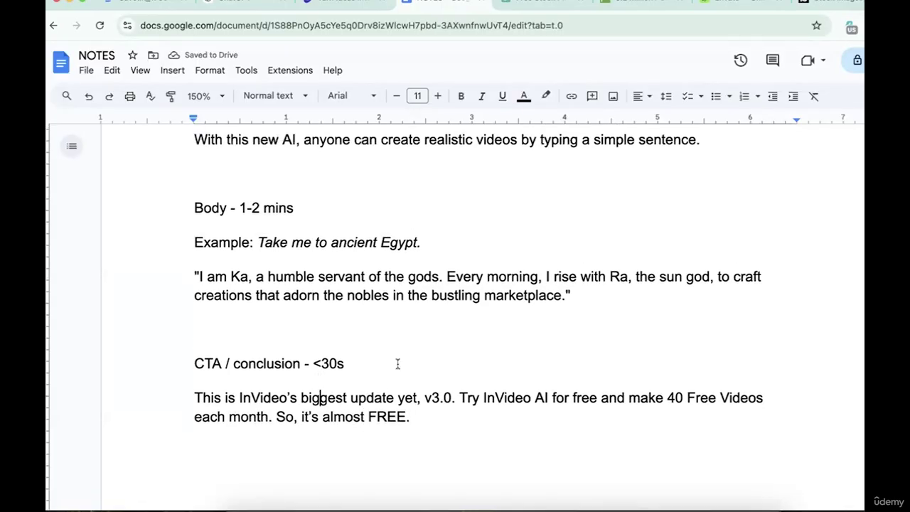
scroll(400, 358, up, 3)
scroll(401, 357, up, 3)
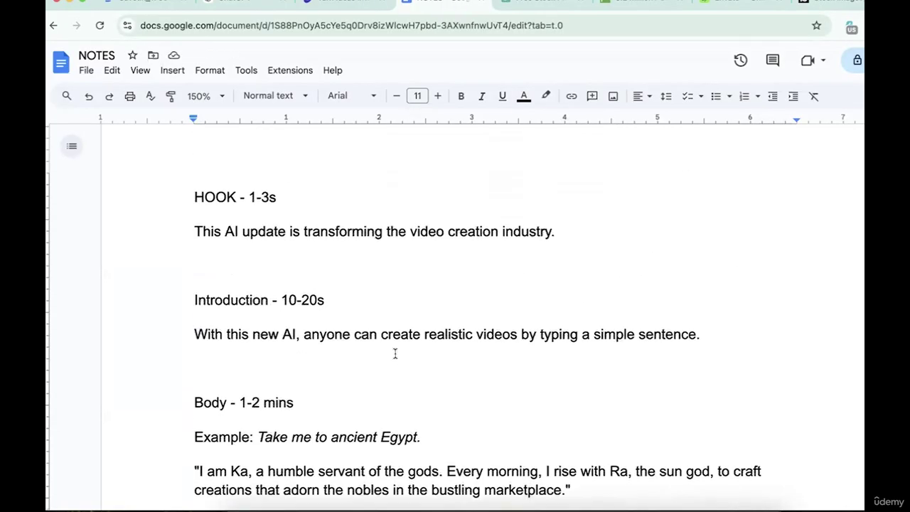
triple_click(209, 201)
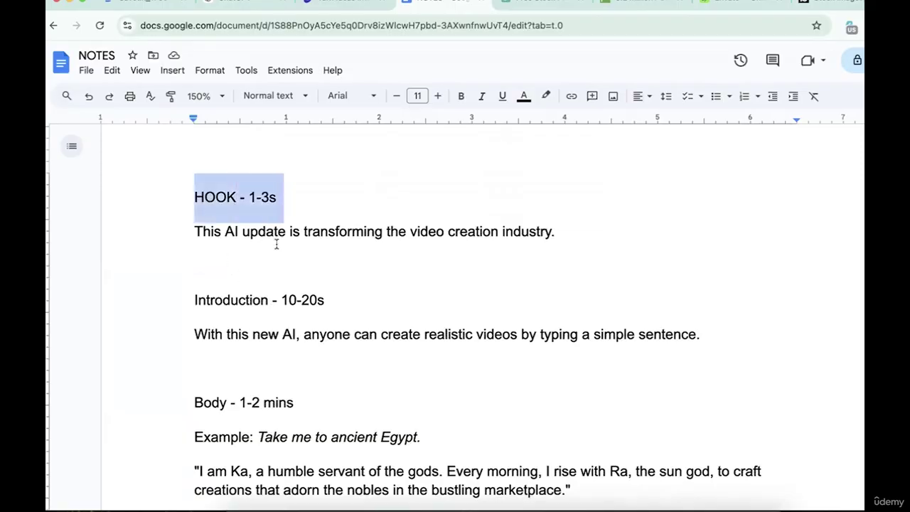
key(BackSpace)
triple_click(225, 266)
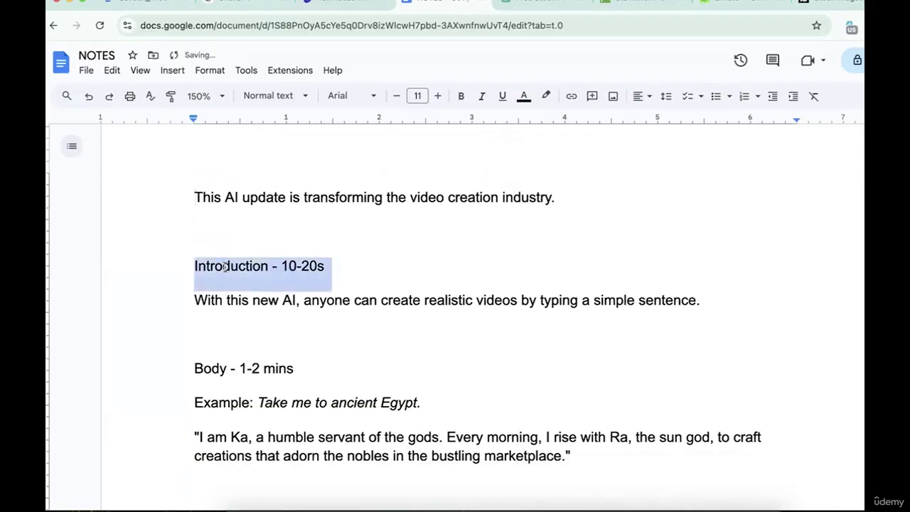
key(BackSpace)
click(217, 235)
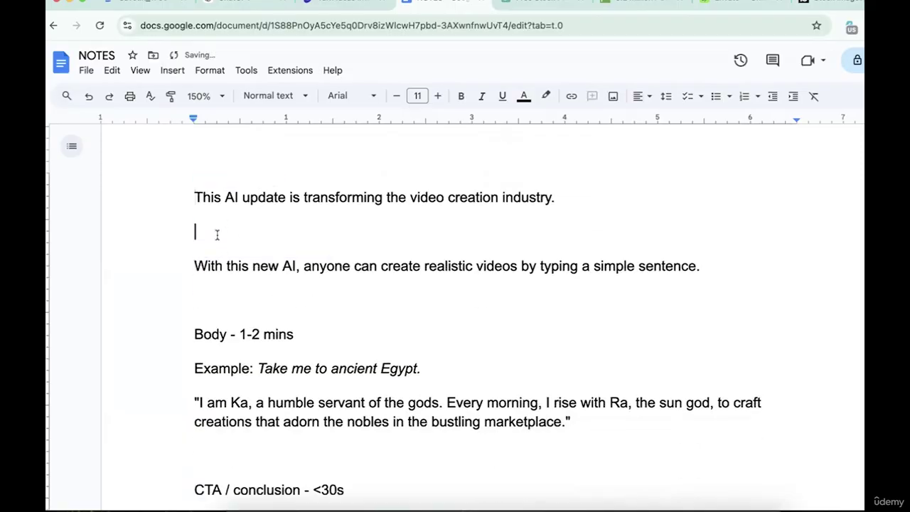
triple_click(219, 334)
key(BackSpace)
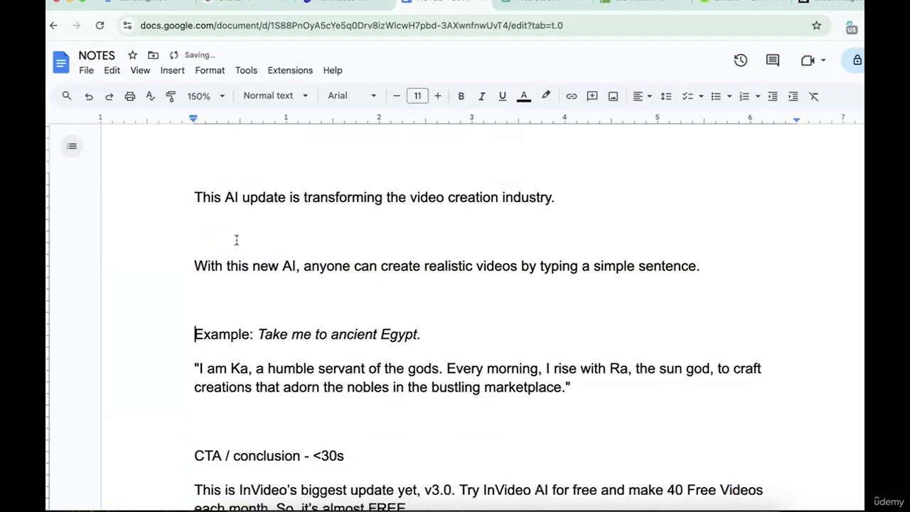
Remove the blank lines between the script's paragraphs along with the CTA / conclusion - <30s heading
click(237, 228)
key(BackSpace)
click(226, 267)
key(BackSpace)
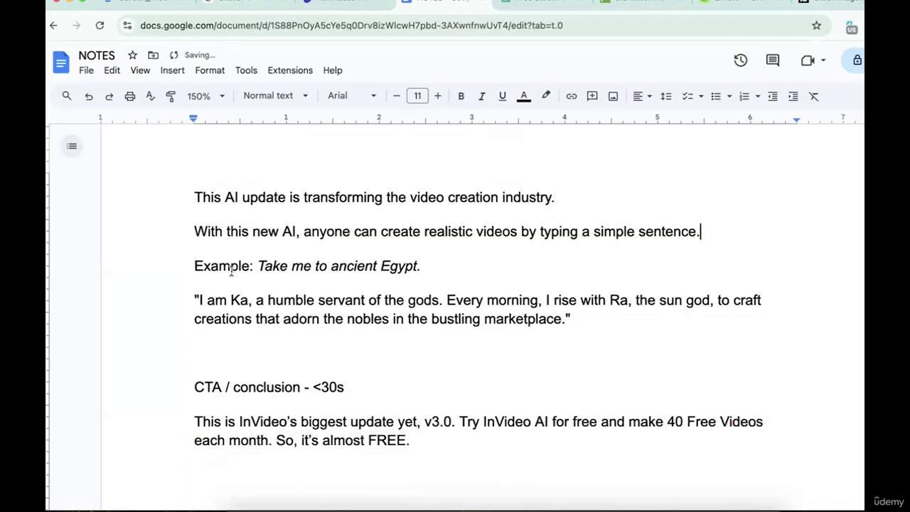
click(234, 345)
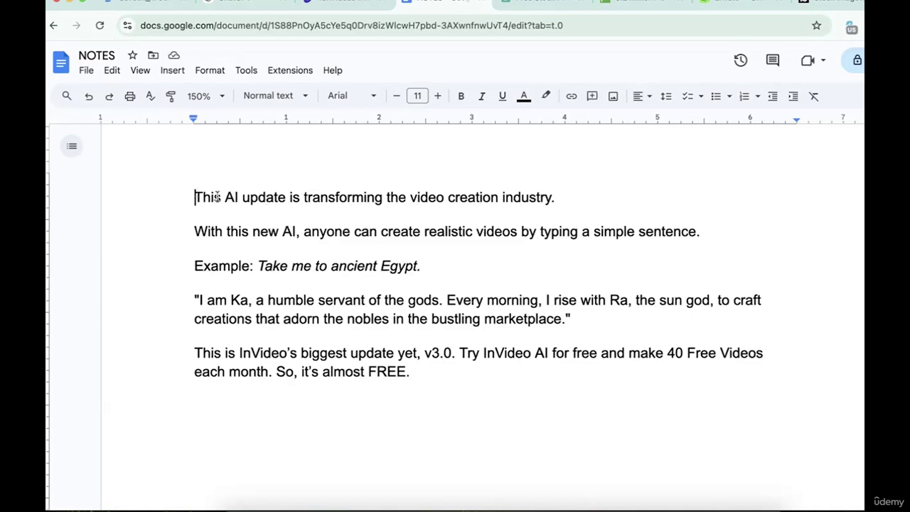
Make "This AI" at the start of the first sentence bold with font size 14
drag(196, 197, 239, 197)
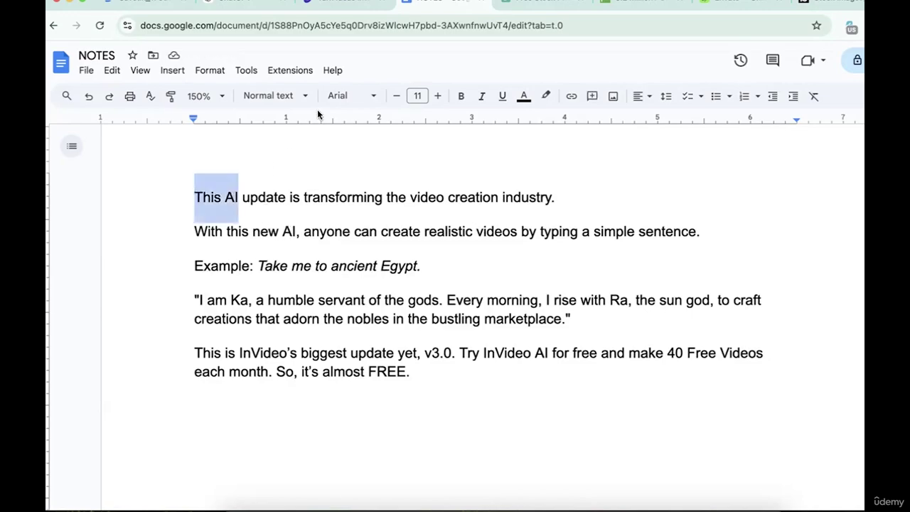
click(461, 99)
click(417, 96)
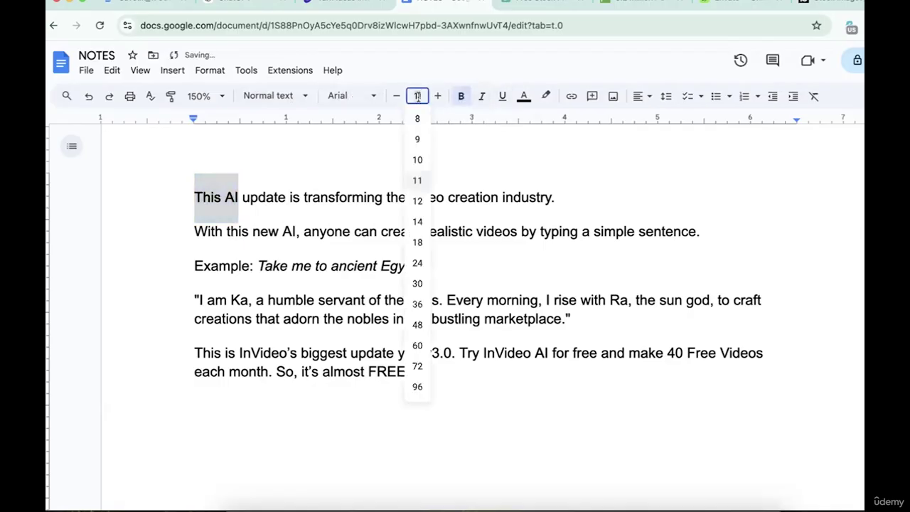
click(418, 221)
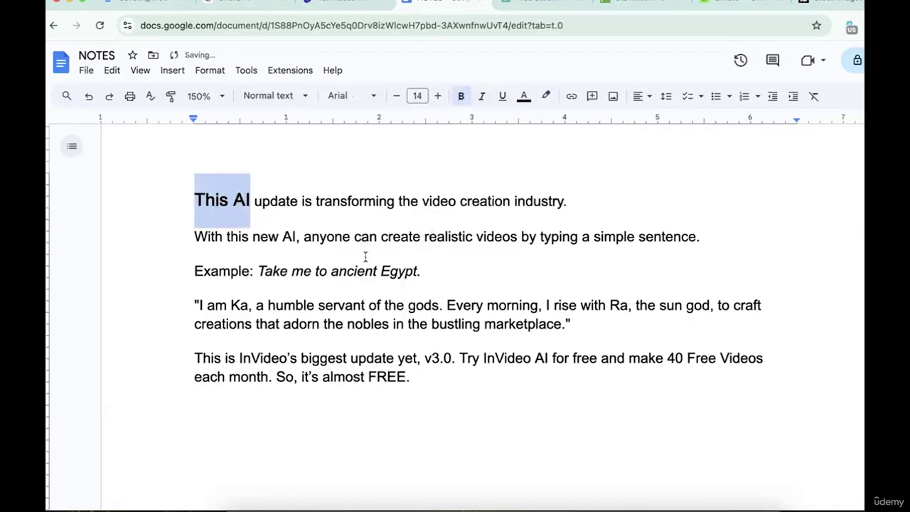
click(304, 288)
Make the word "transforming" in the first sentence bold with font size 14
click(345, 199)
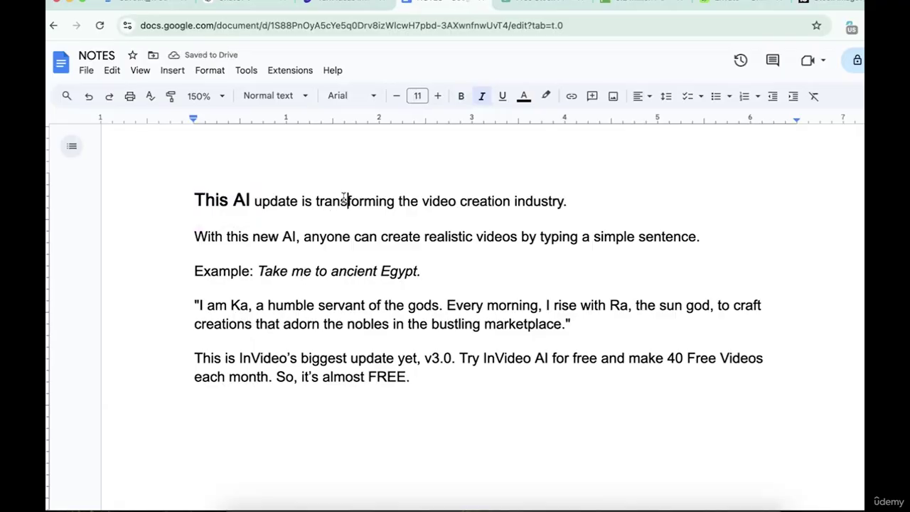
double_click(344, 199)
click(461, 98)
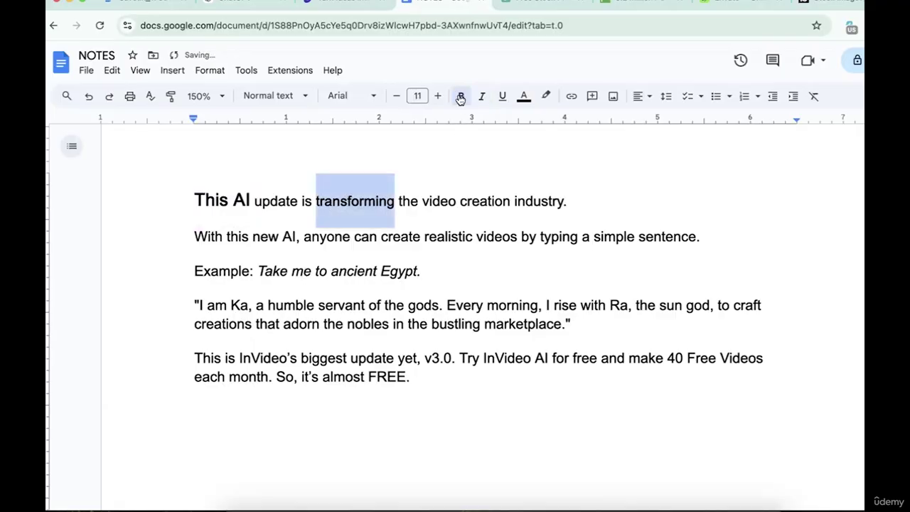
click(417, 96)
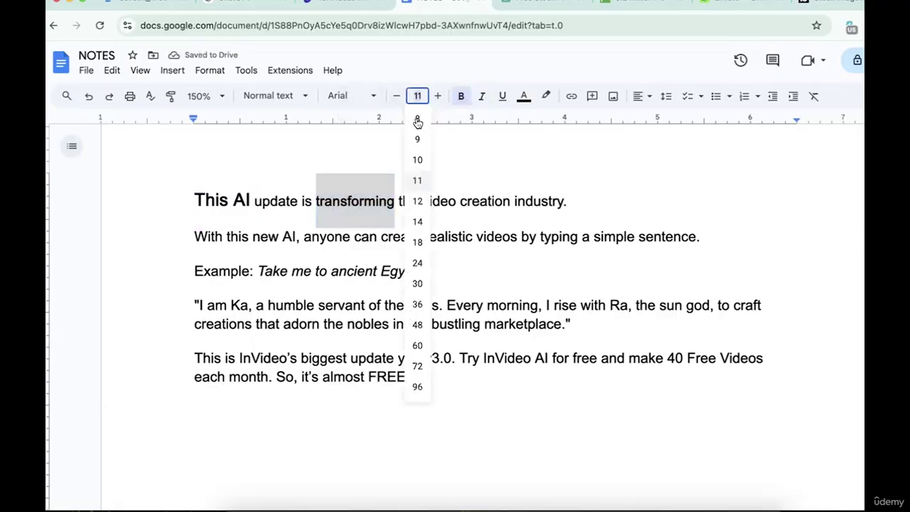
click(420, 222)
click(255, 272)
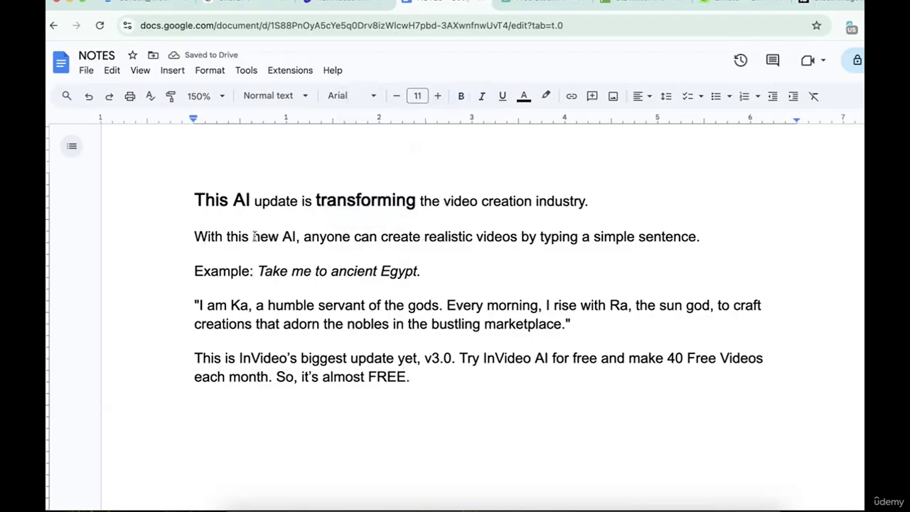
Make "new AI" in the second sentence bold with font size 14
drag(253, 236, 295, 237)
click(460, 96)
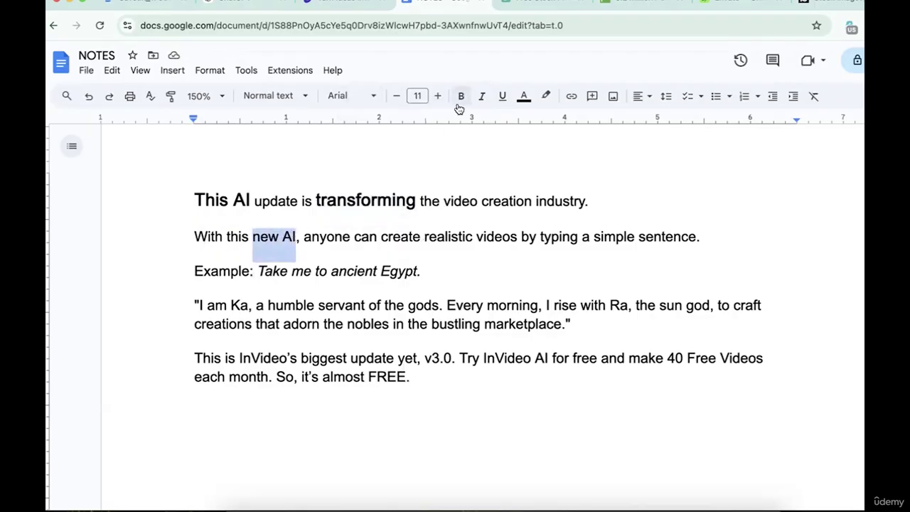
click(417, 95)
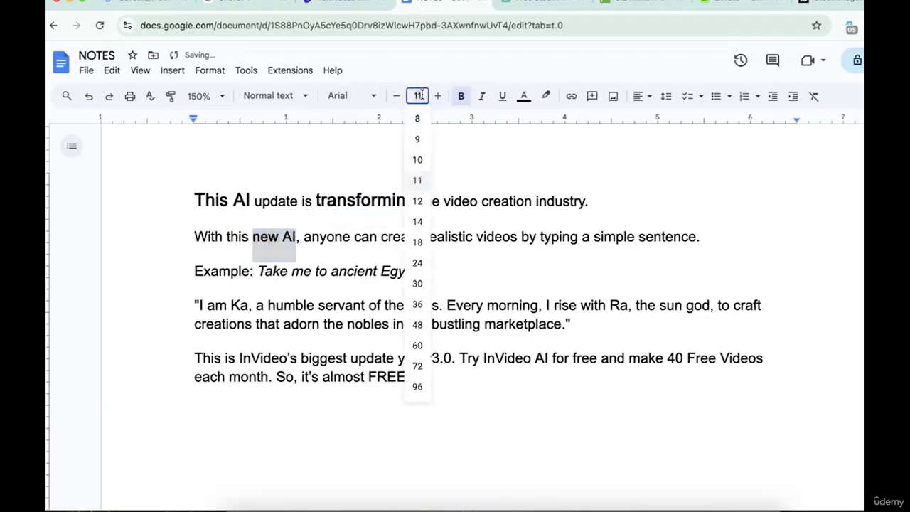
click(418, 221)
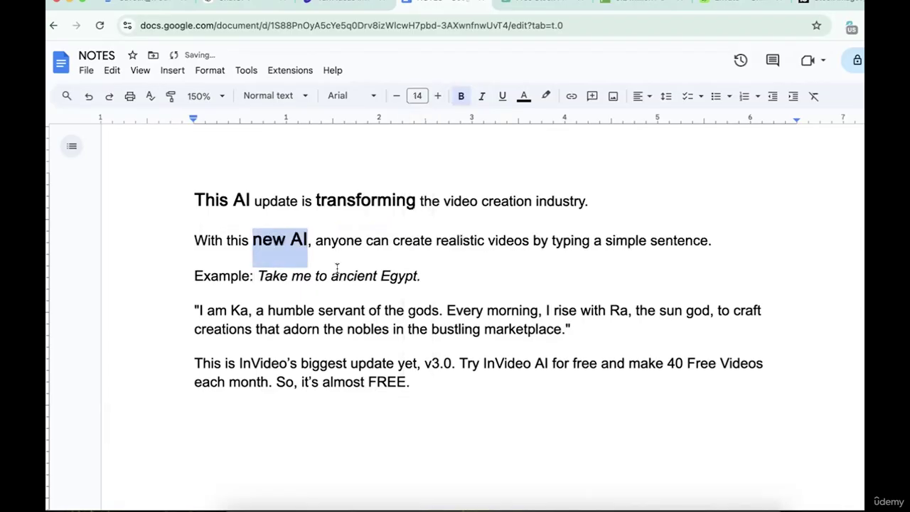
Make "realistic videos" in the second sentence bold with font size 14
click(441, 240)
drag(436, 240, 529, 241)
click(461, 96)
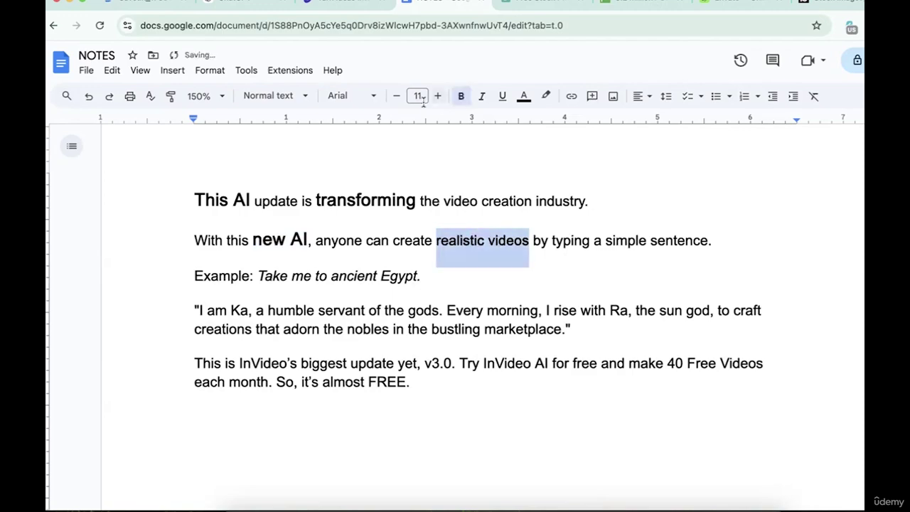
click(421, 98)
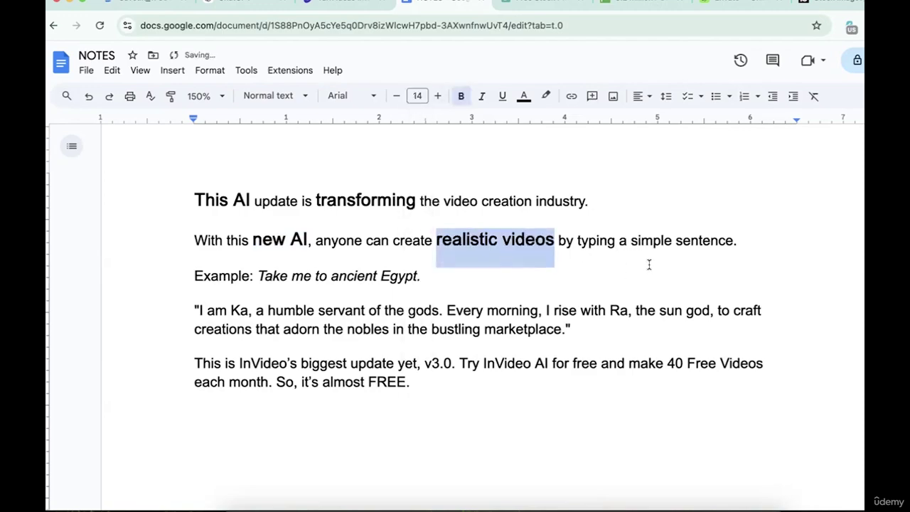
click(577, 240)
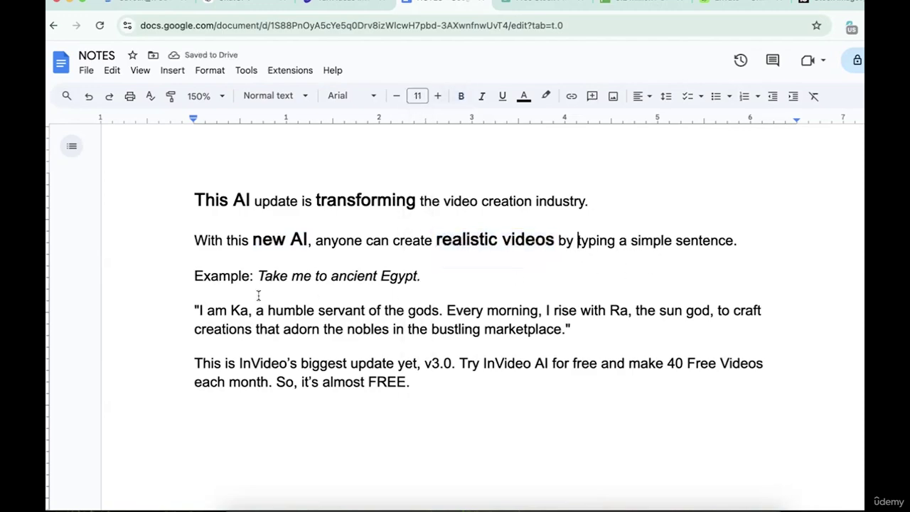
Make the word "Example" before the ancient Egypt prompt bold with font size 14
double_click(225, 274)
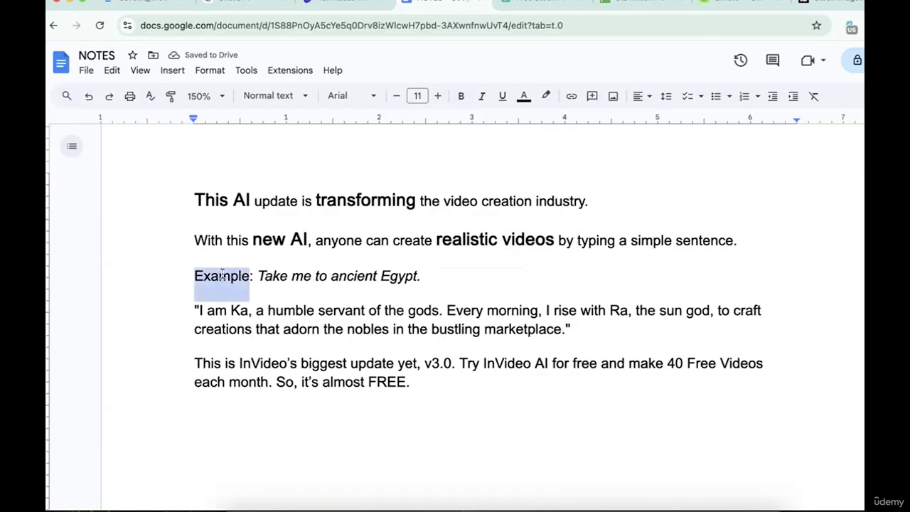
click(460, 96)
click(417, 96)
click(416, 219)
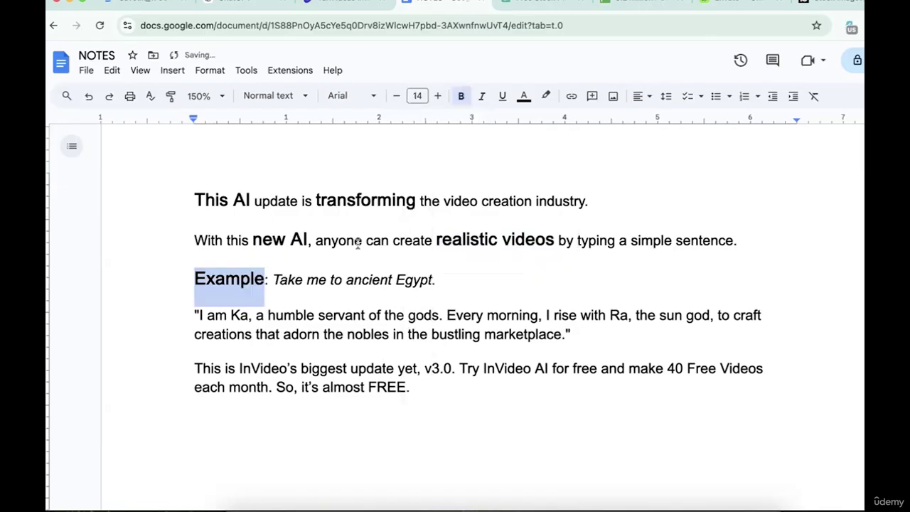
click(299, 334)
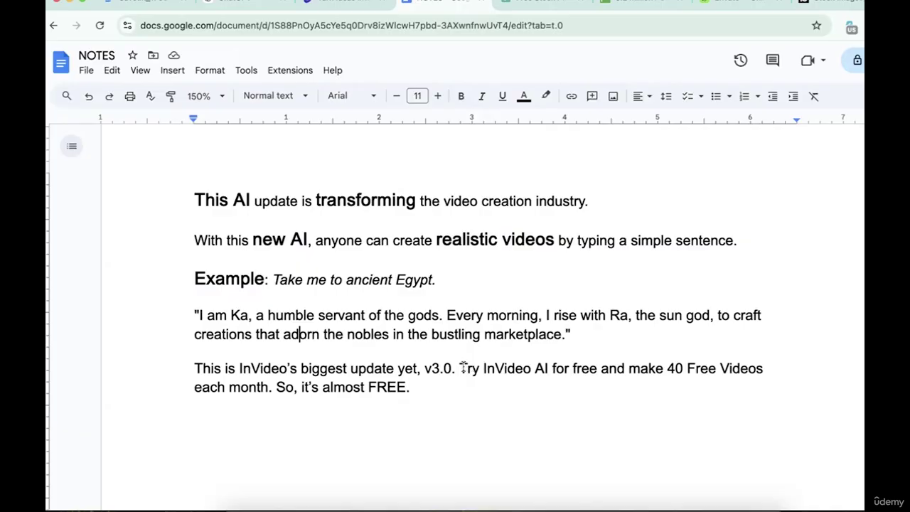
Make "Try InVideo AI for free" and "40 Free Videos" in the last paragraph bold with font size 14
drag(459, 367, 596, 364)
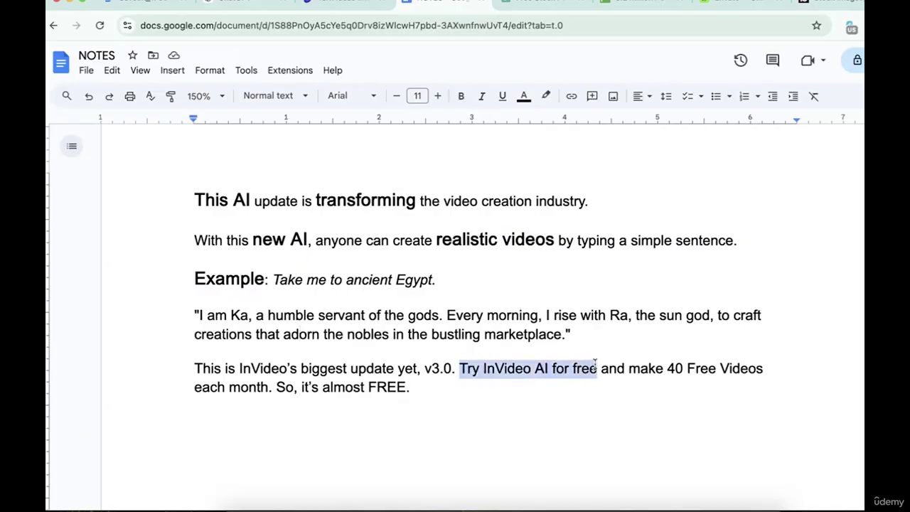
click(457, 97)
click(417, 96)
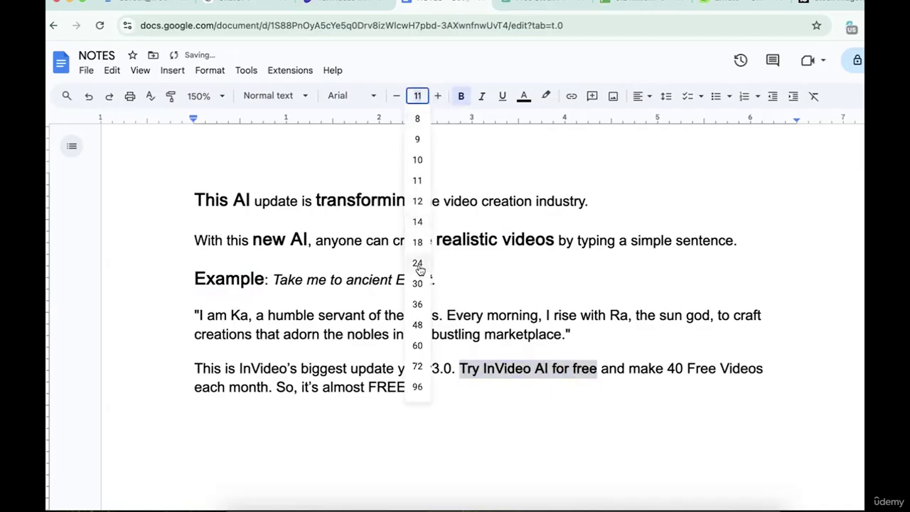
click(417, 221)
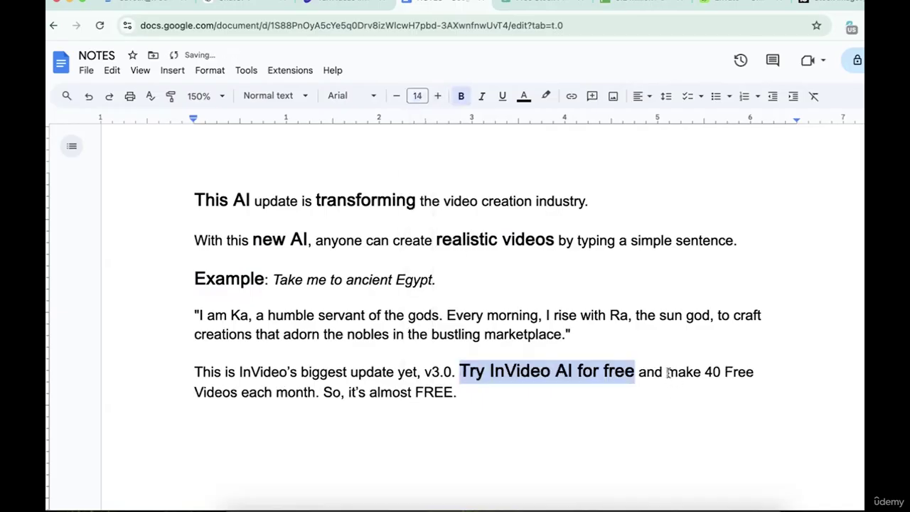
mouse_move(703, 372)
mouse_down()
mouse_move(362, 416)
mouse_move(265, 414)
mouse_move(237, 391)
mouse_up()
click(324, 415)
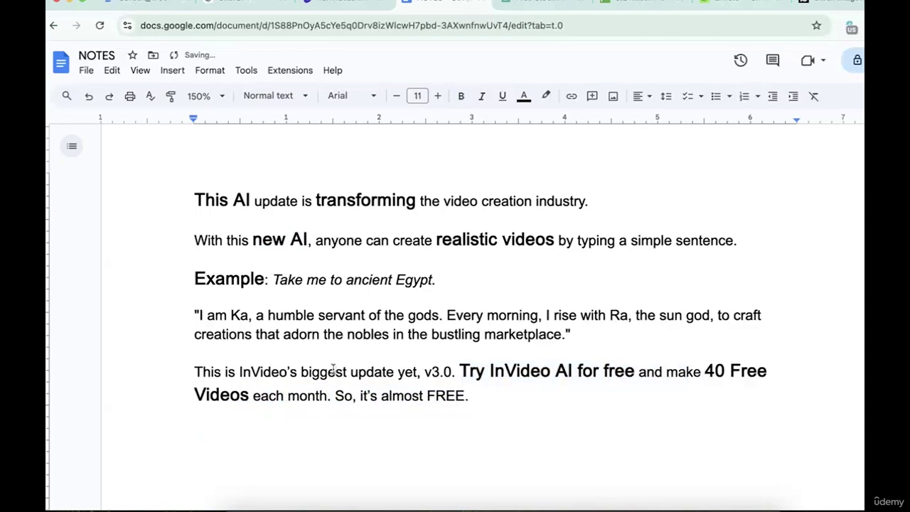
Look through the stock footage sites Pexels, Pixabay, Envato and iStock in turn
click(334, 370)
key(ctrl+Tab)
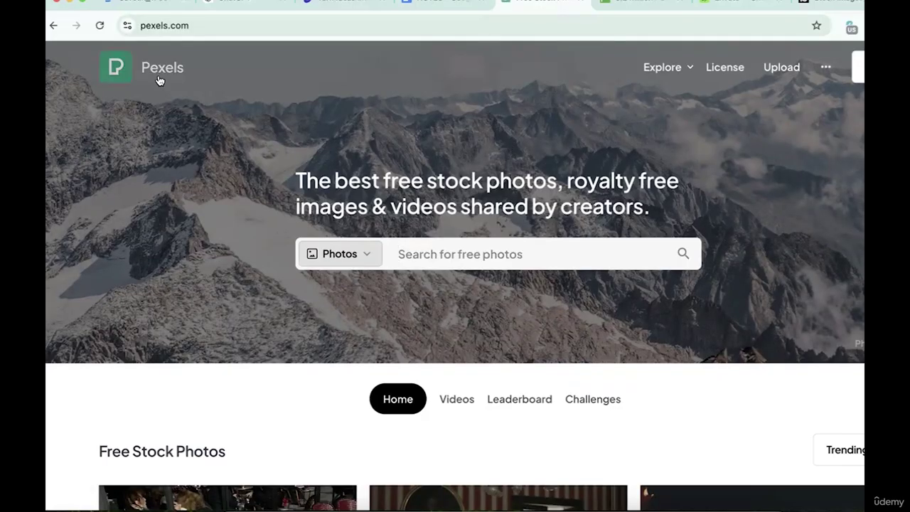
click(463, 247)
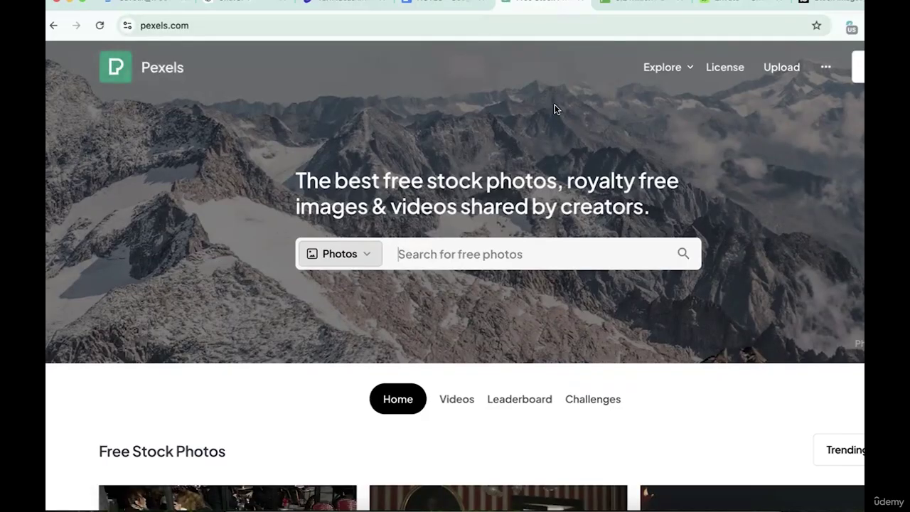
click(625, 9)
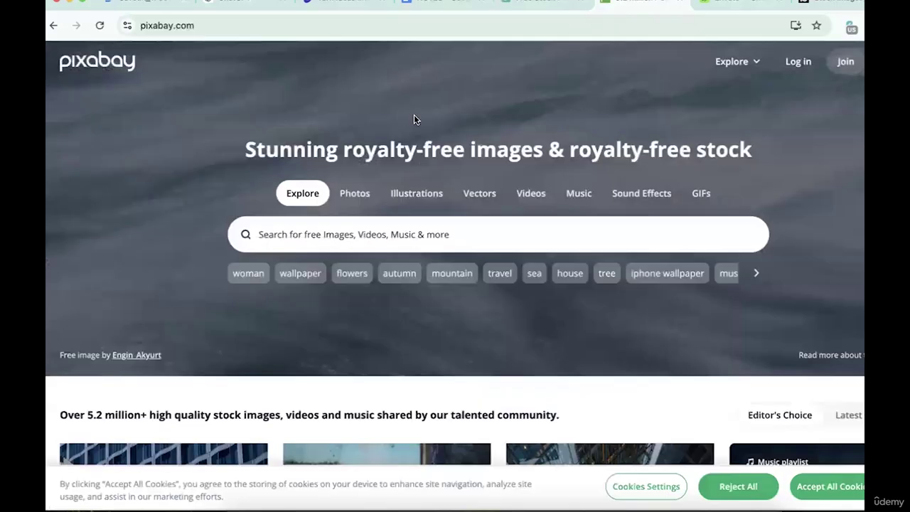
click(706, 17)
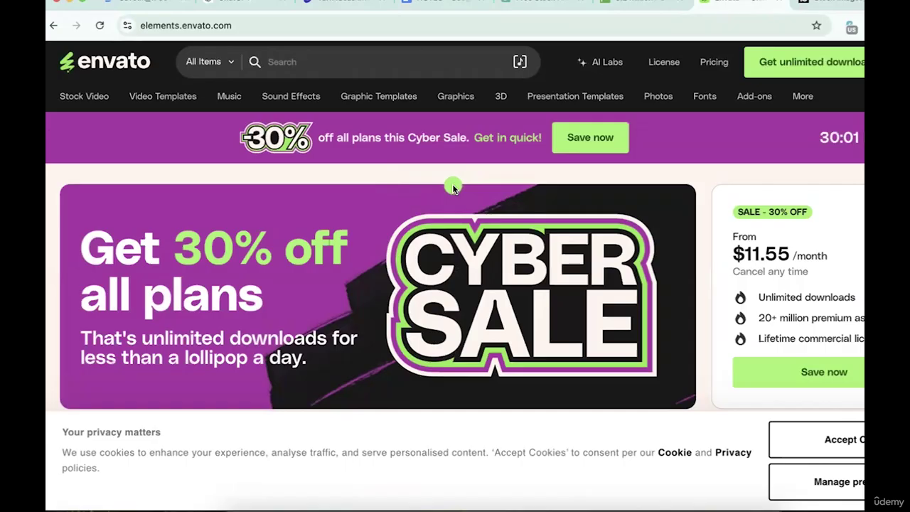
click(820, 6)
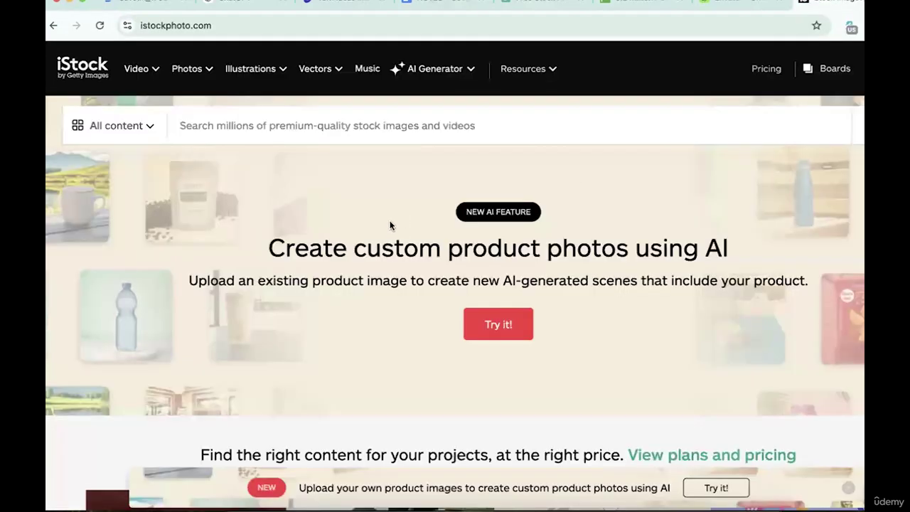
Close the Envato and iStock pages in the browser
click(732, 5)
click(778, 6)
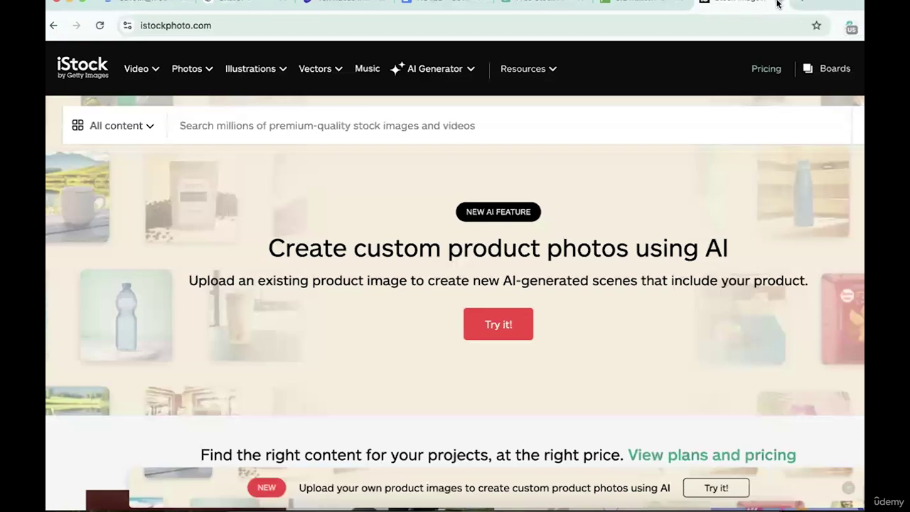
click(666, 8)
Select the script's example prompt in the NOTES document, switch to Pexels, and search its videos for "Take me to ancient Egypt AI Video"
click(483, 8)
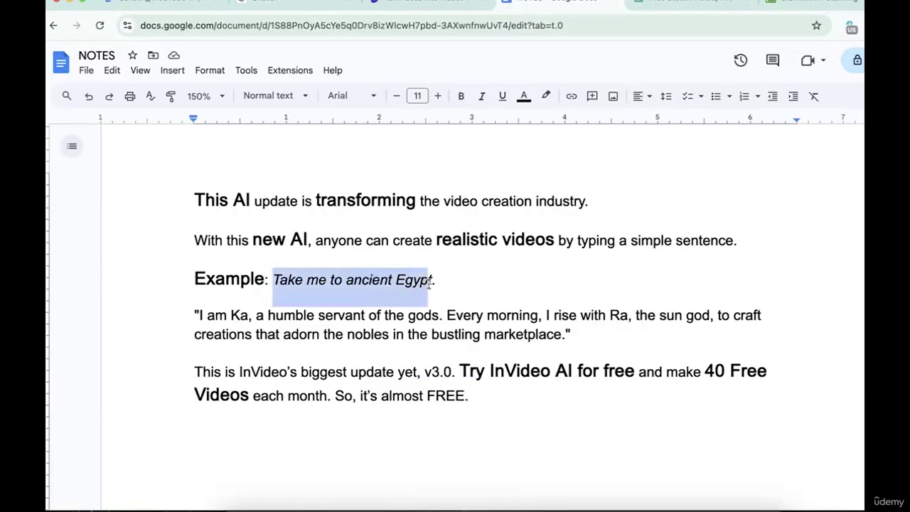
drag(429, 282, 432, 282)
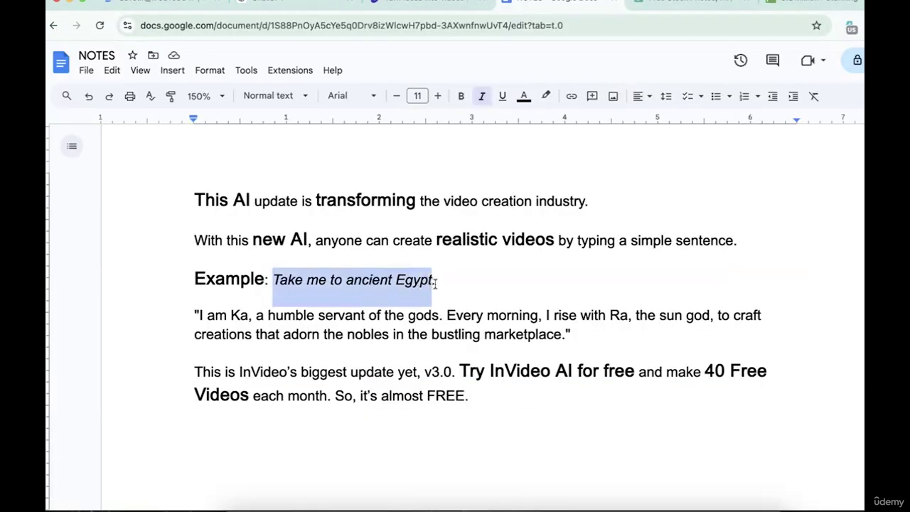
click(726, 4)
click(348, 254)
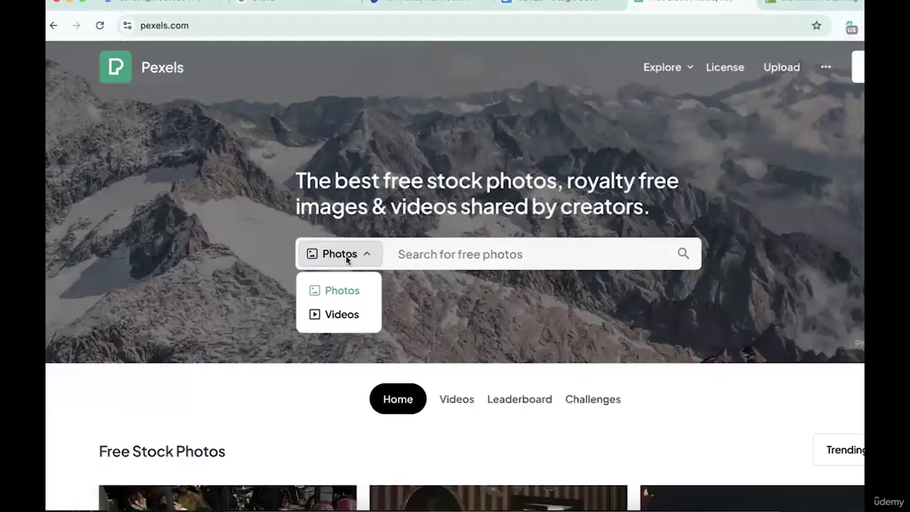
click(334, 318)
click(460, 256)
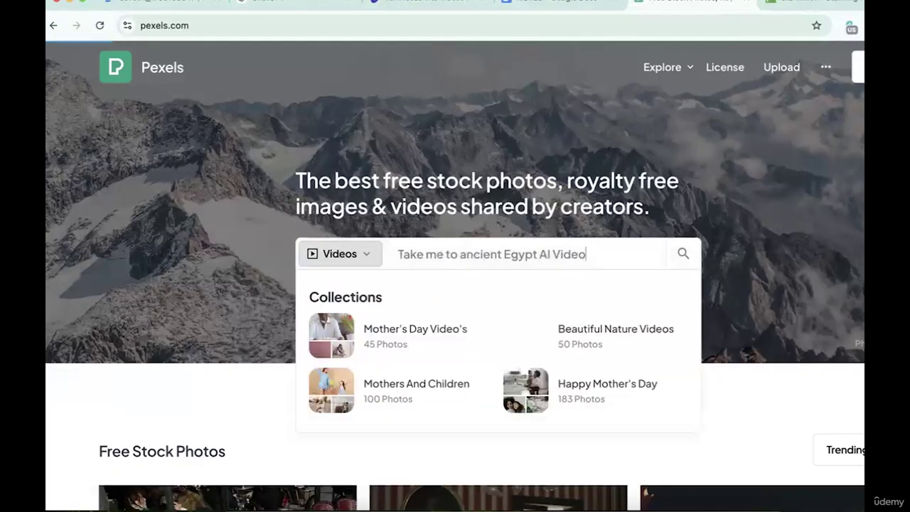
click(319, 256)
click(683, 253)
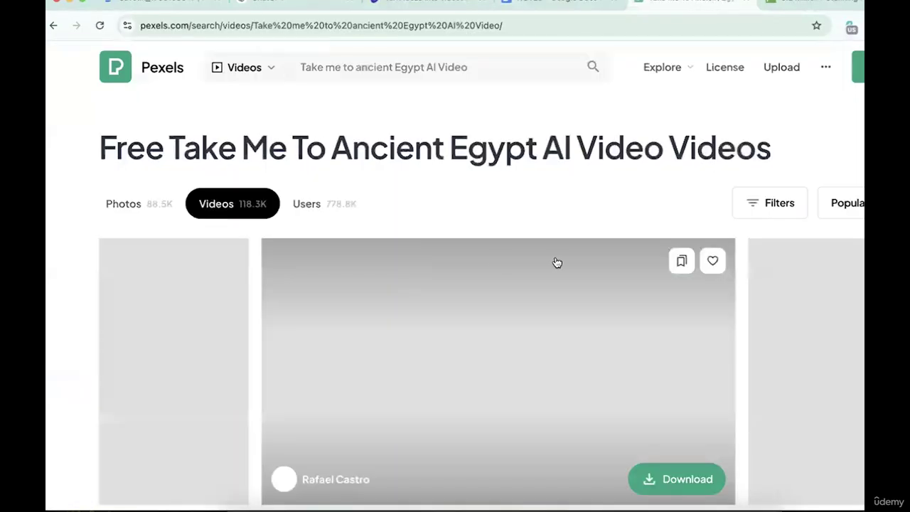
Examine the ancient Egypt video results on Pexels for clips that suit the script's example
scroll(464, 284, down, 1)
scroll(465, 284, down, 3)
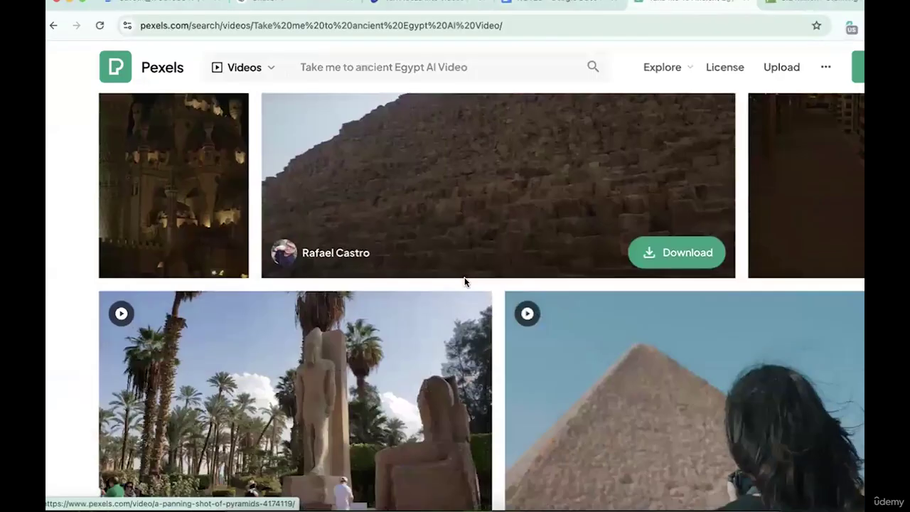
scroll(465, 280, down, 2)
scroll(341, 332, down, 9)
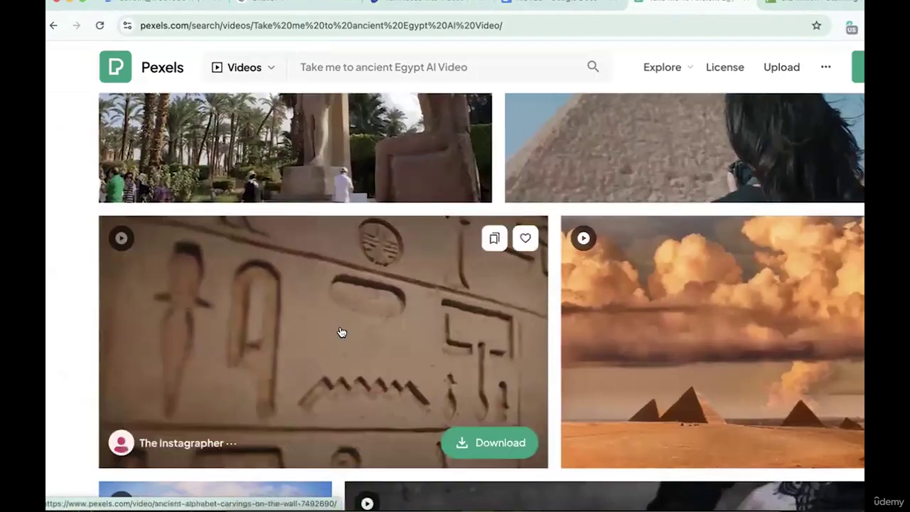
scroll(341, 332, down, 8)
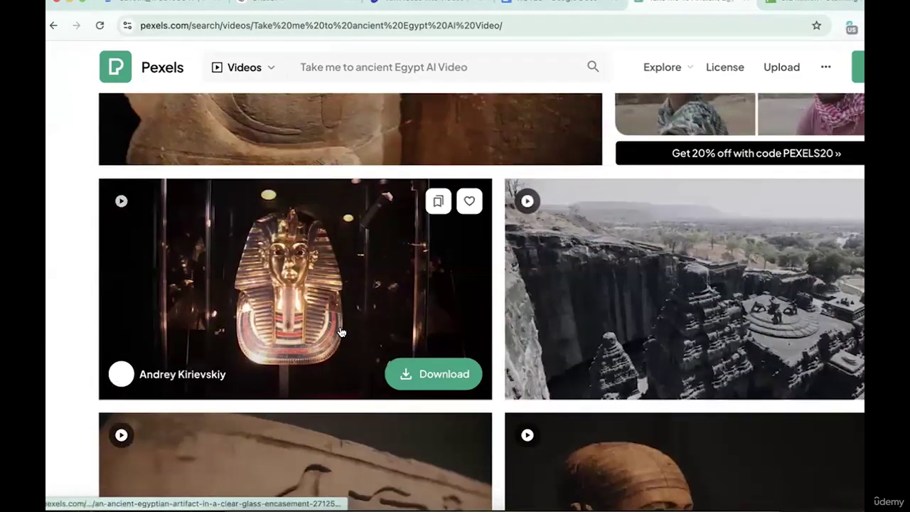
scroll(341, 332, down, 8)
scroll(341, 332, up, 5)
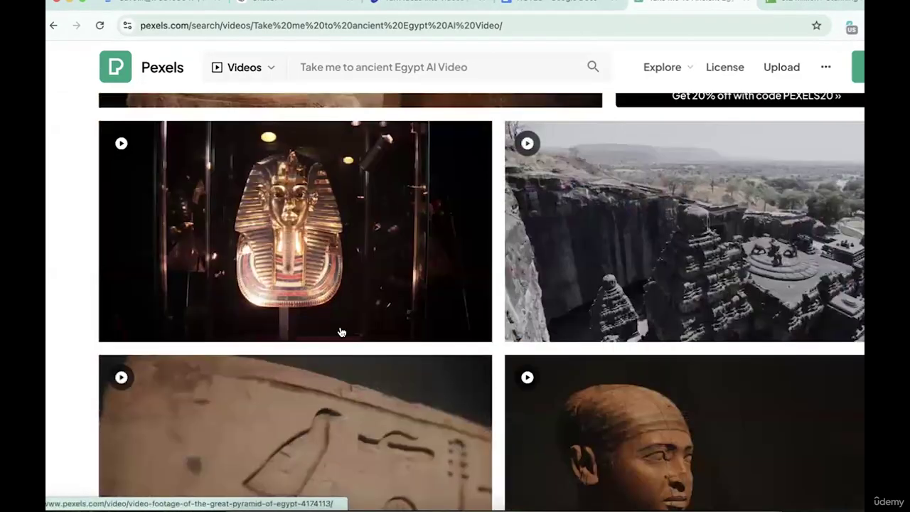
scroll(341, 332, down, 5)
scroll(341, 331, up, 2)
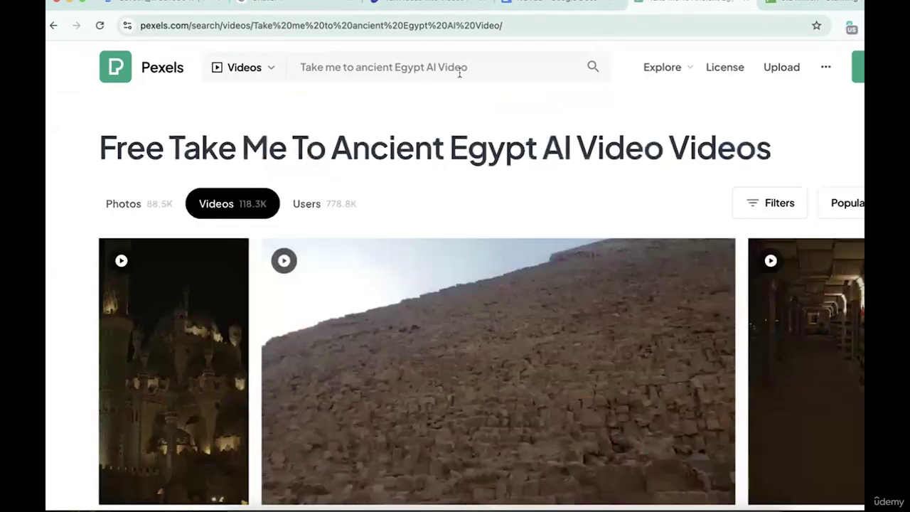
Replace the Pexels video search with "AI Clip" and run it
click(425, 67)
triple_click(422, 67)
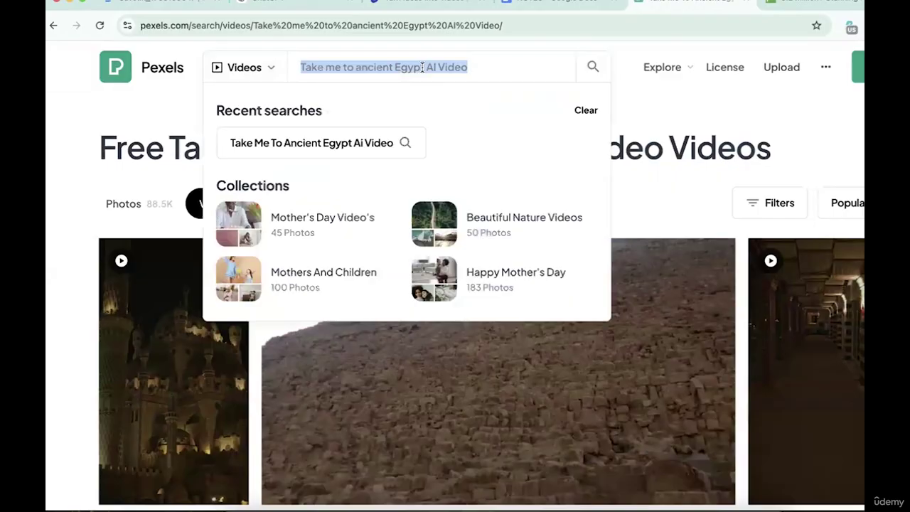
text(AI)
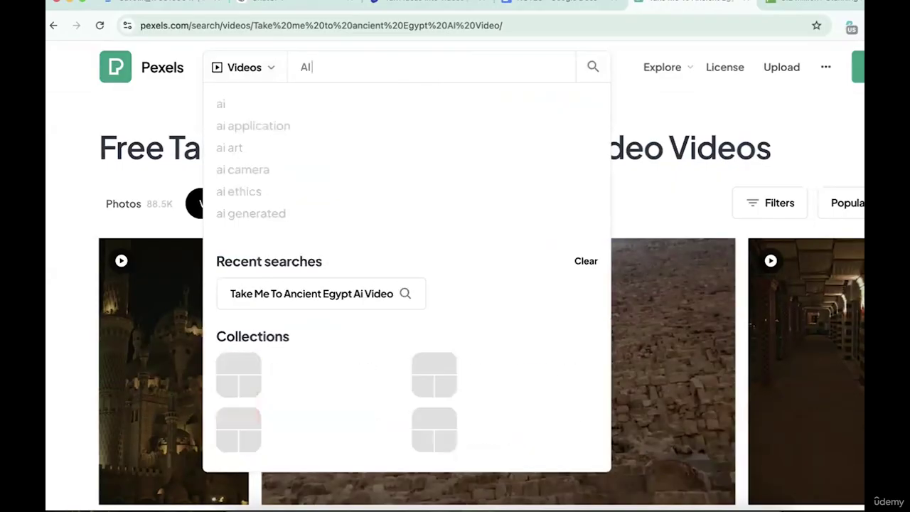
text( Clip)
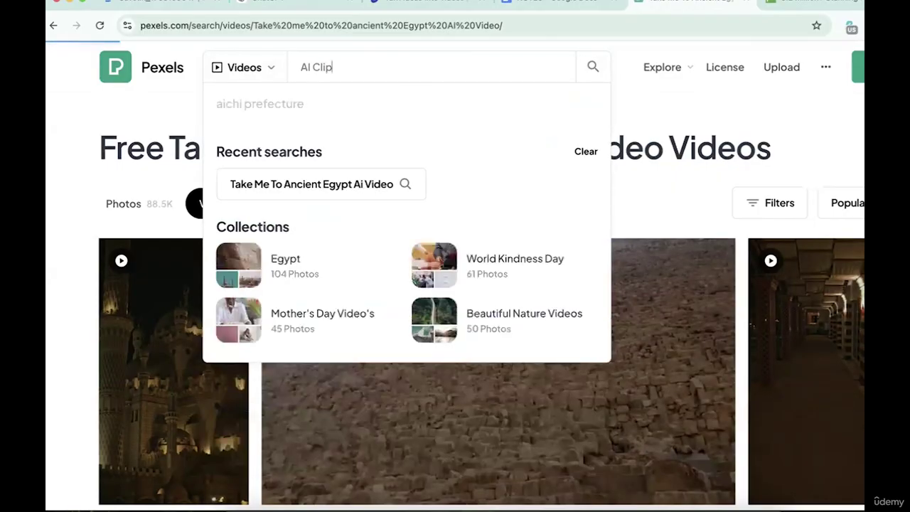
key(Return)
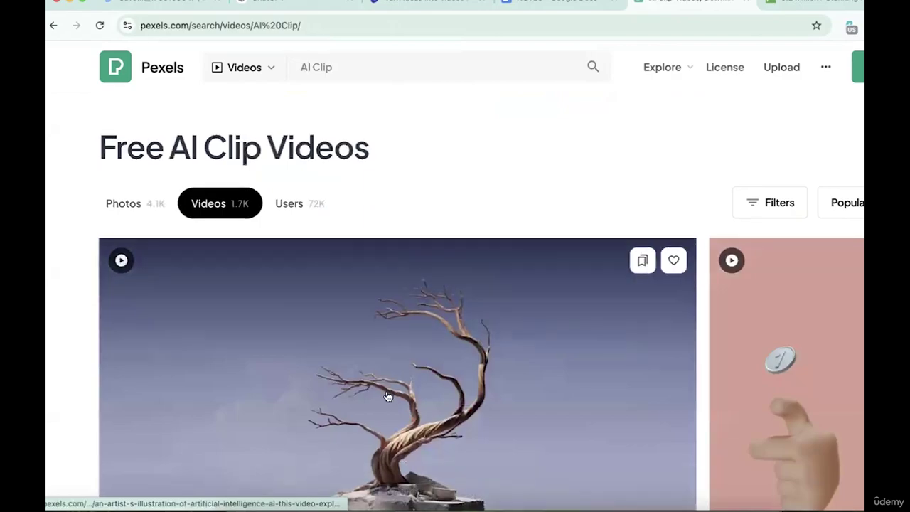
Examine the AI clip results on Pexels for footage that fits the script
scroll(386, 396, down, 5)
scroll(385, 396, down, 6)
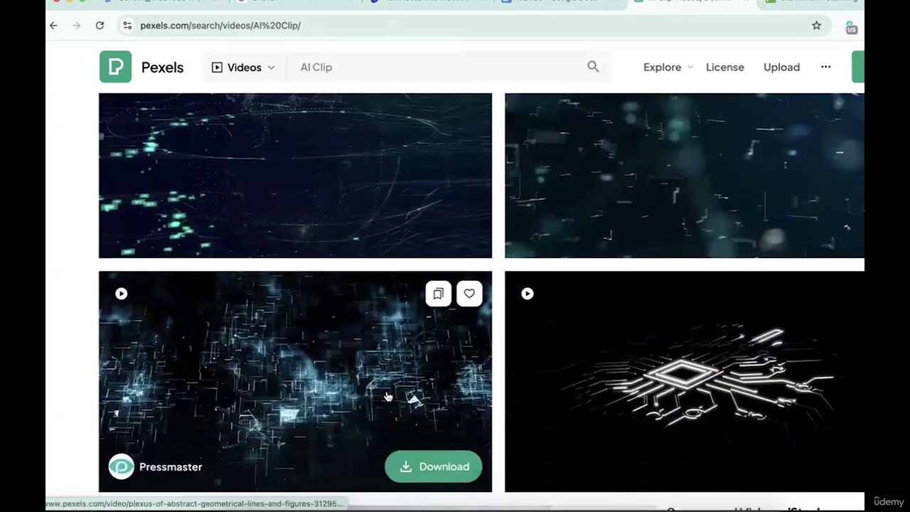
scroll(309, 325, down, 4)
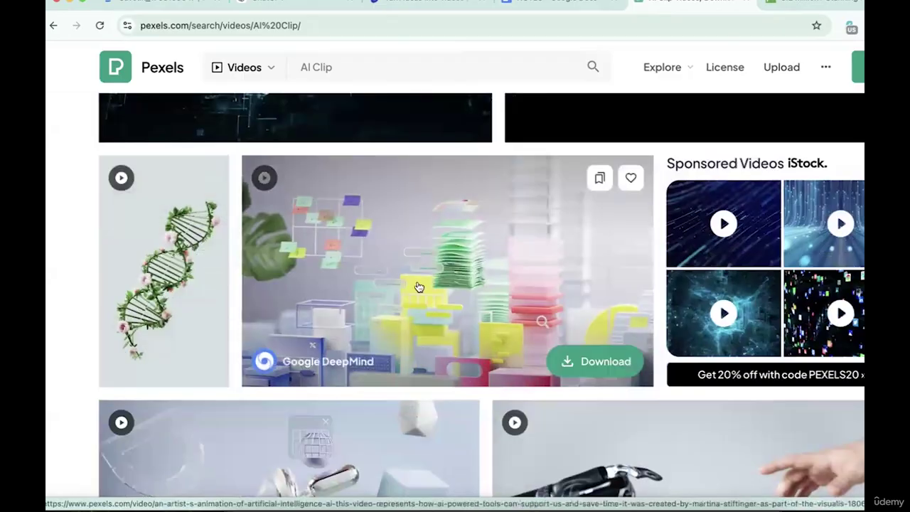
scroll(424, 296, down, 4)
scroll(425, 296, down, 1)
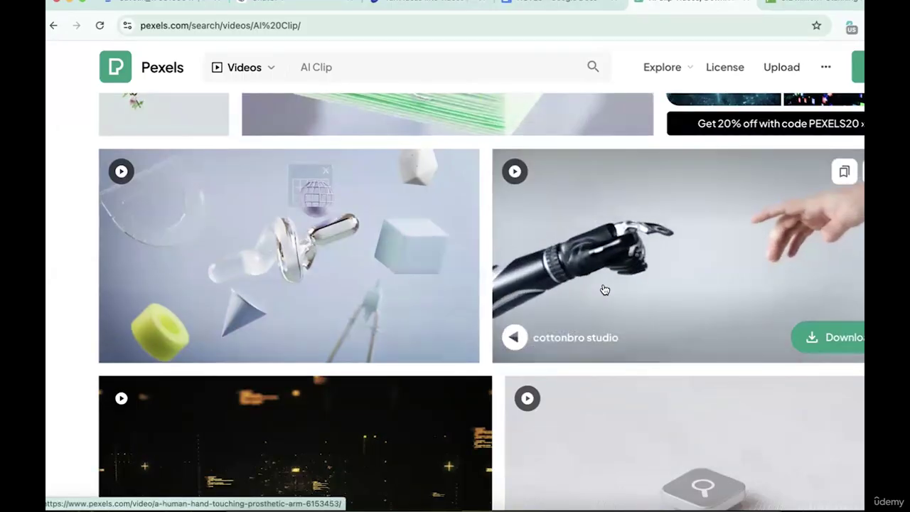
scroll(604, 289, down, 3)
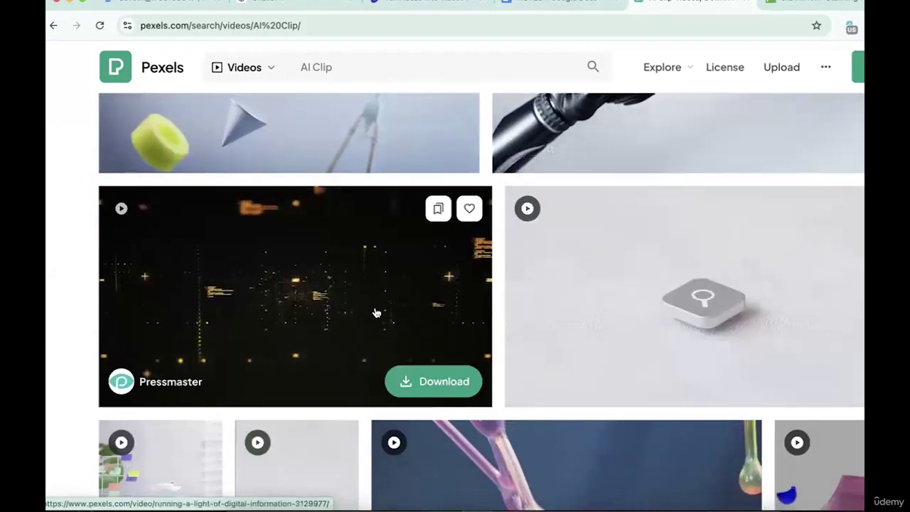
scroll(376, 311, down, 5)
scroll(430, 366, down, 8)
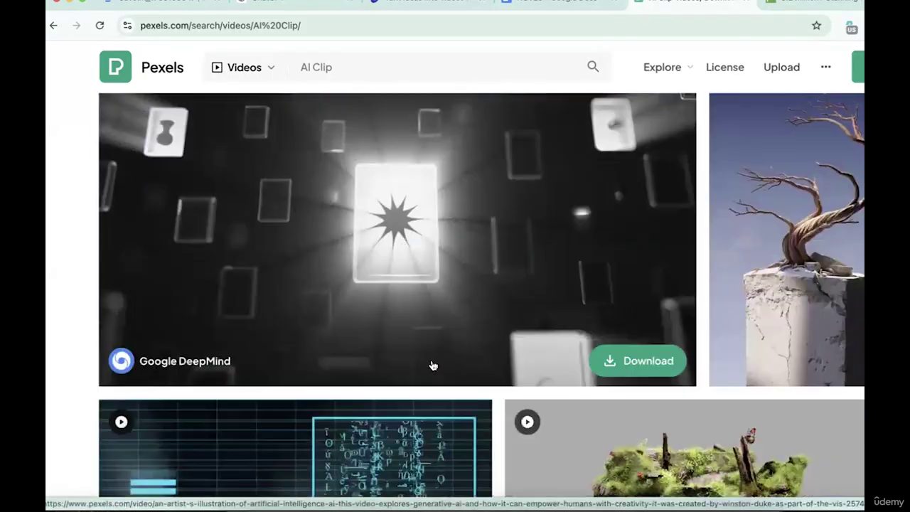
scroll(433, 365, down, 5)
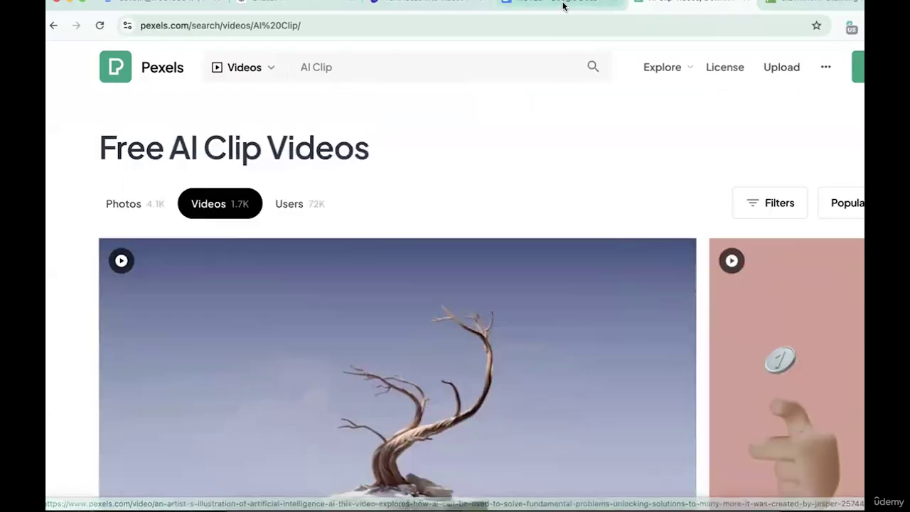
Return to the NOTES script document and select the word "Egypt" in the example prompt
click(559, 6)
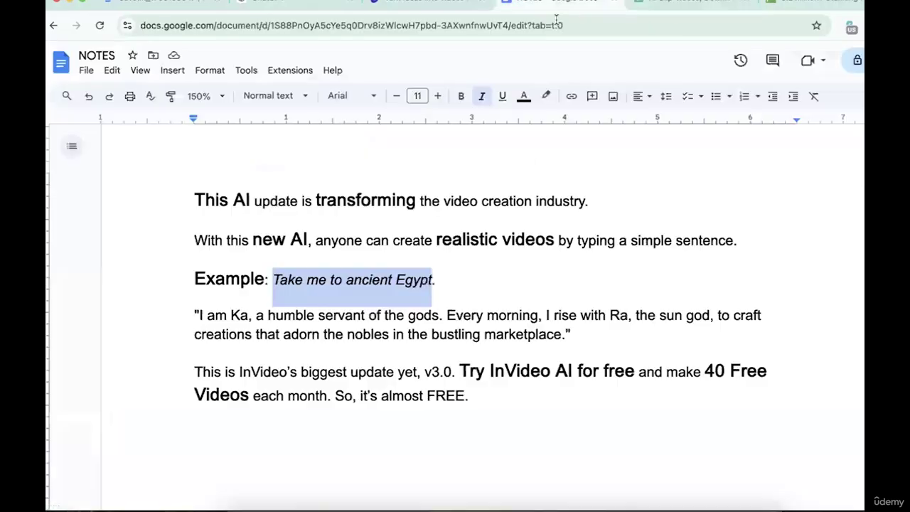
click(351, 282)
double_click(407, 279)
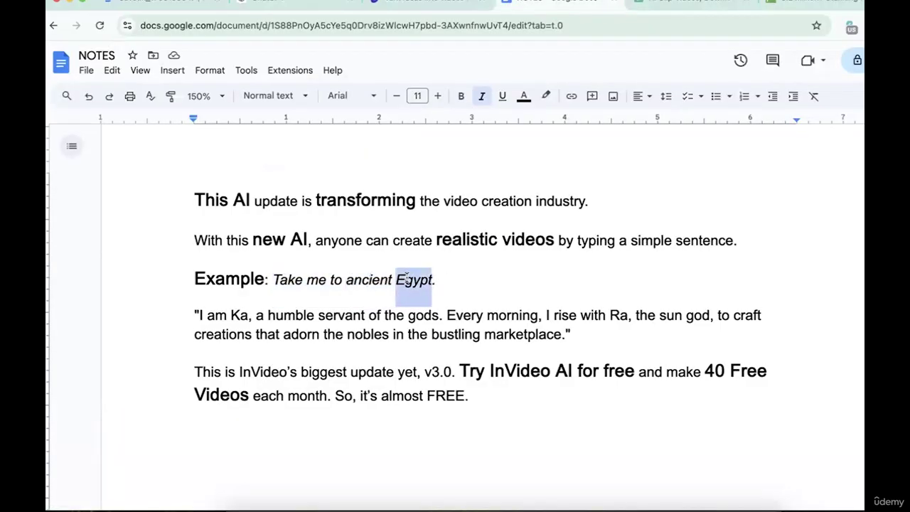
Switch to Pixabay, search its videos for "Ai Video", and look through the resulting clips
click(806, 6)
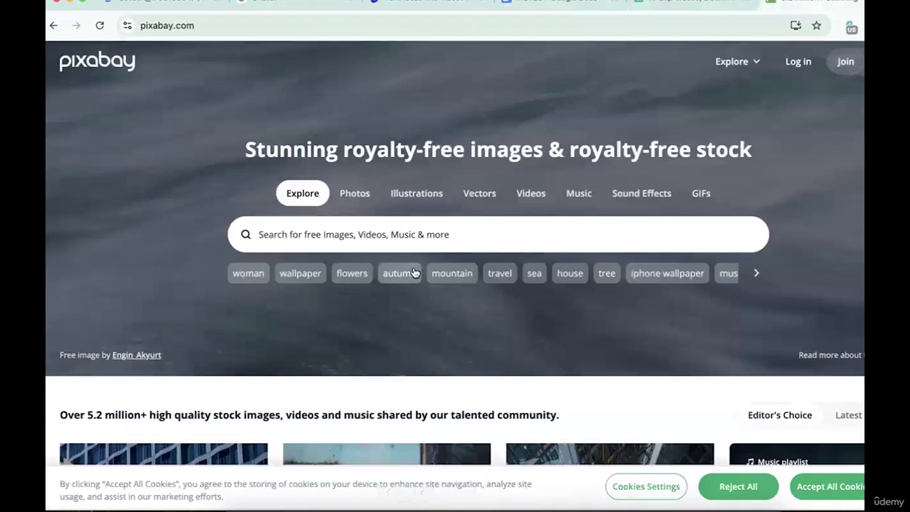
click(530, 193)
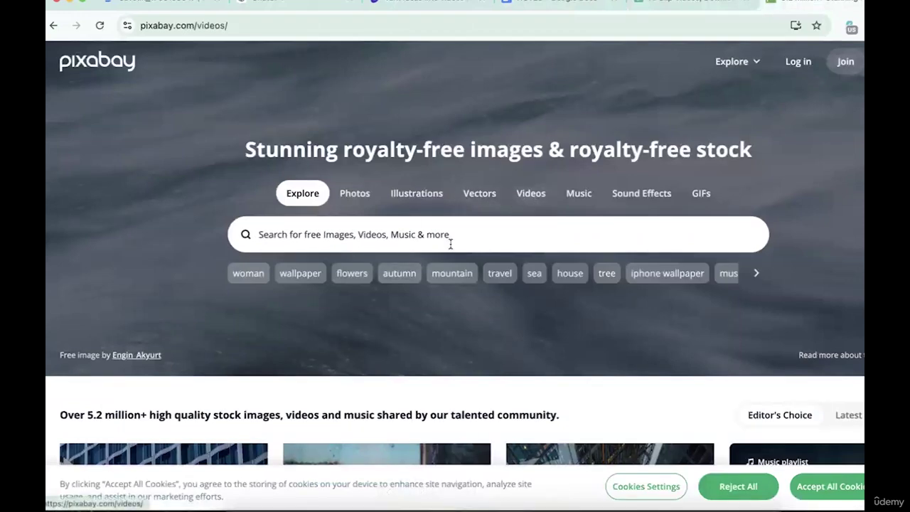
click(372, 232)
text(Ai)
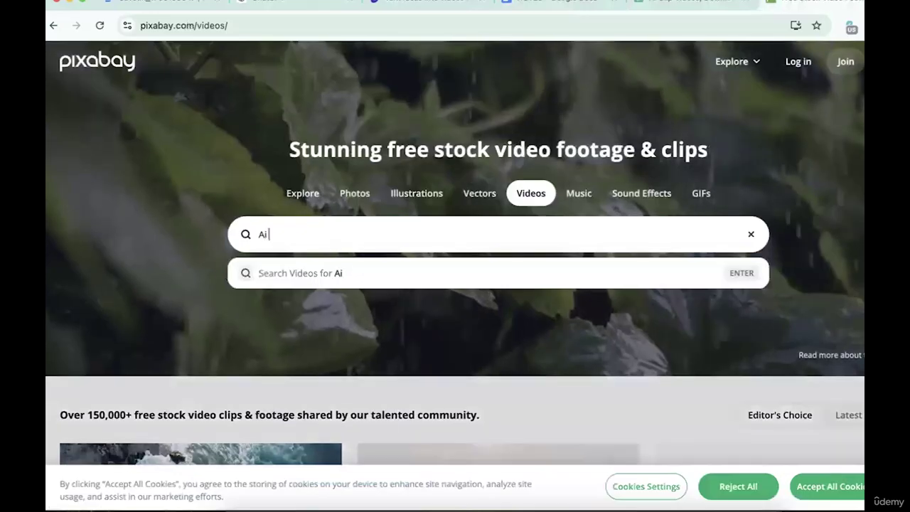
text( Video)
key(Return)
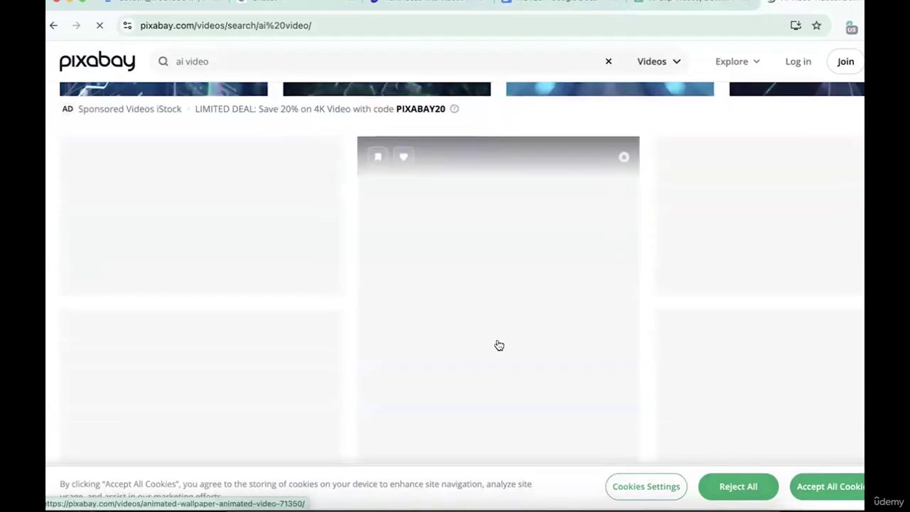
scroll(499, 345, down, 5)
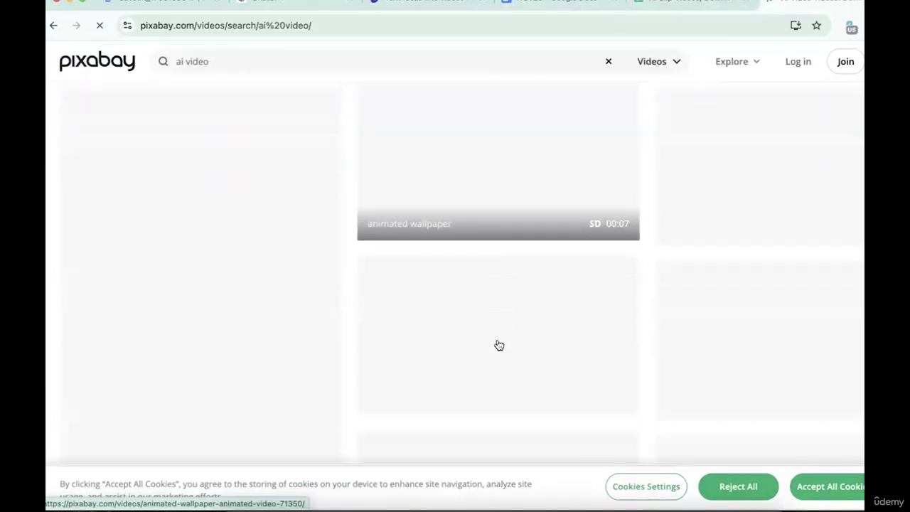
scroll(498, 345, down, 5)
scroll(498, 345, up, 10)
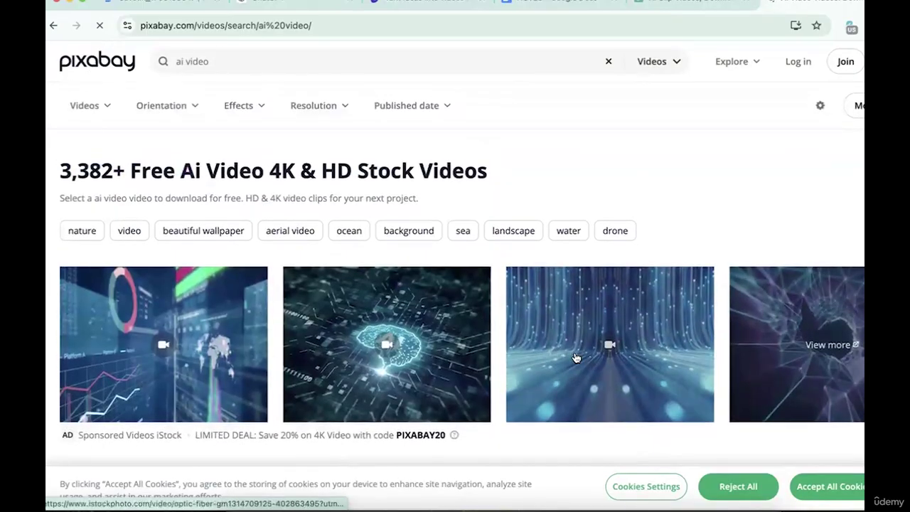
scroll(577, 355, down, 10)
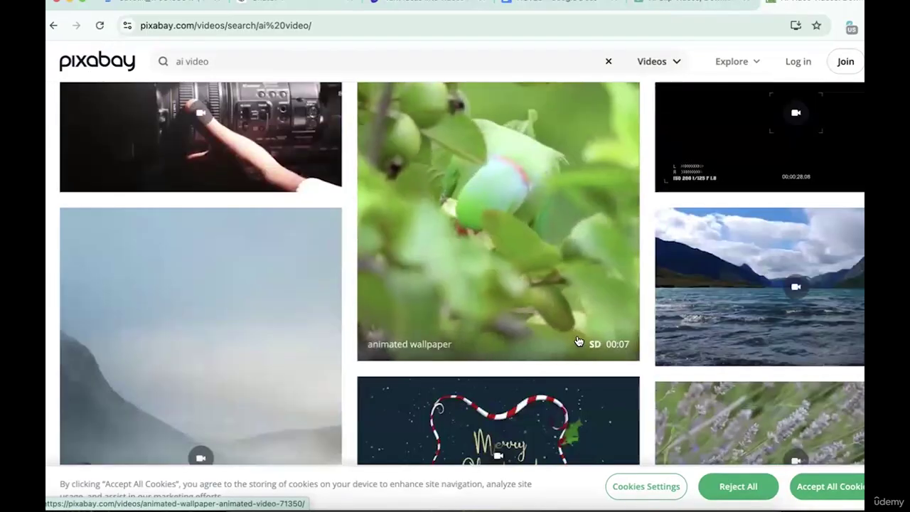
Return to the NOTES script document and select the example prompt together with the quoted paragraph spoken by Ka
scroll(577, 341, down, 3)
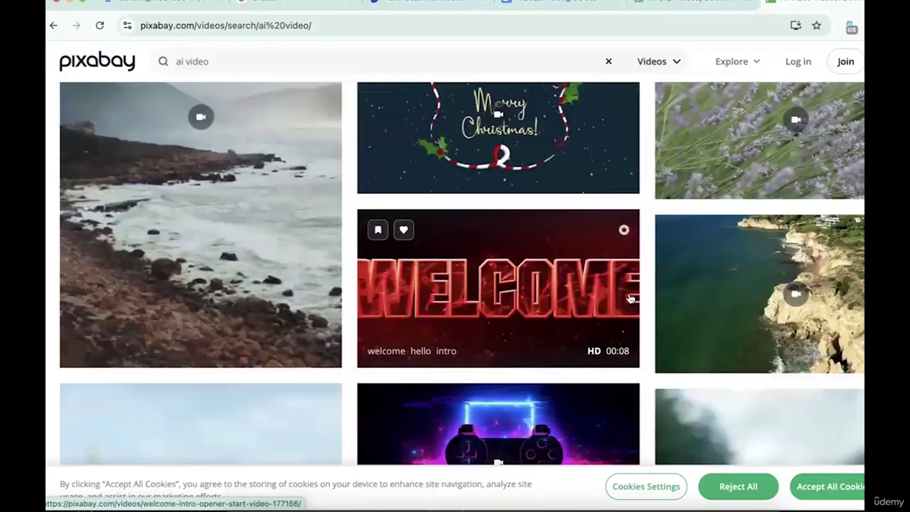
click(418, 5)
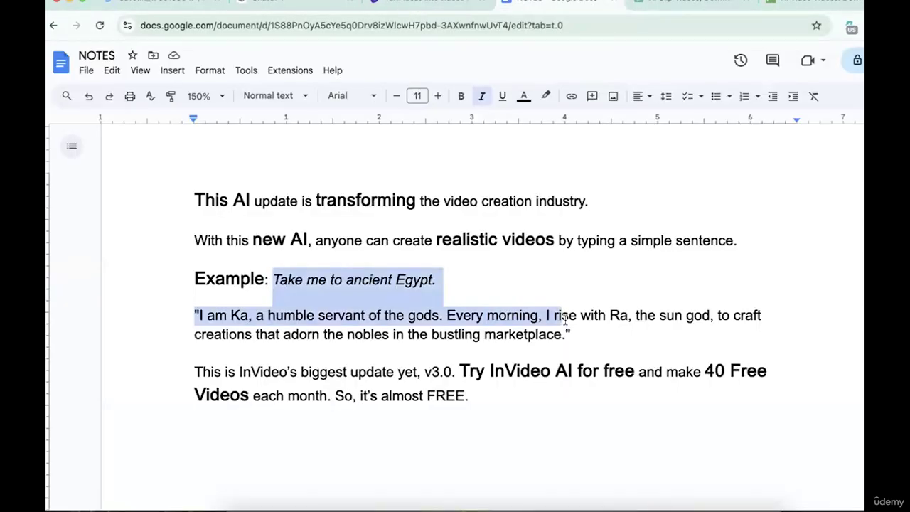
drag(558, 317, 567, 331)
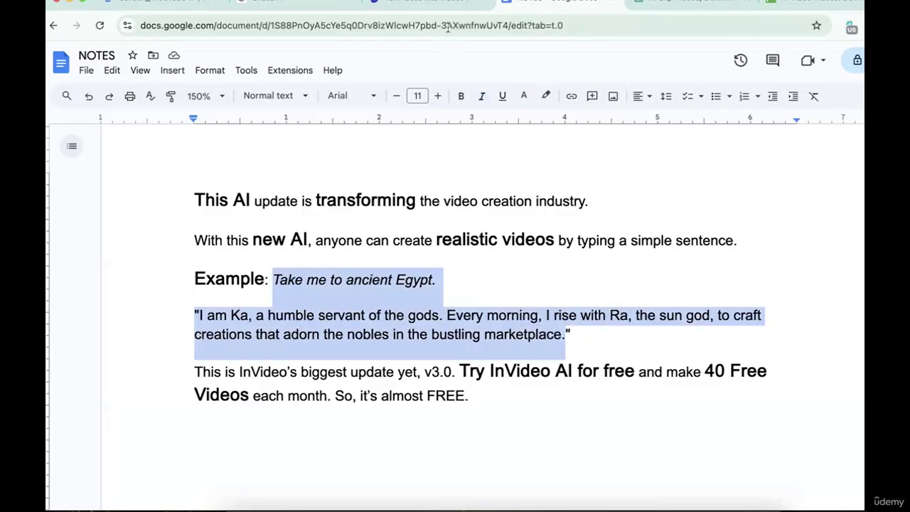
Switch to invideo AI, set the generative video's duration to 2.0 Minutes and platform to Youtube Shorts, and continue
click(426, 6)
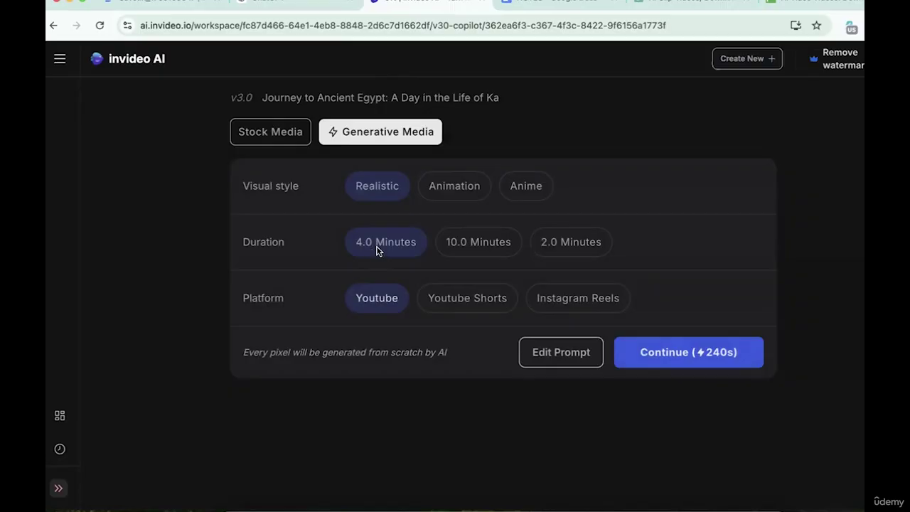
click(580, 253)
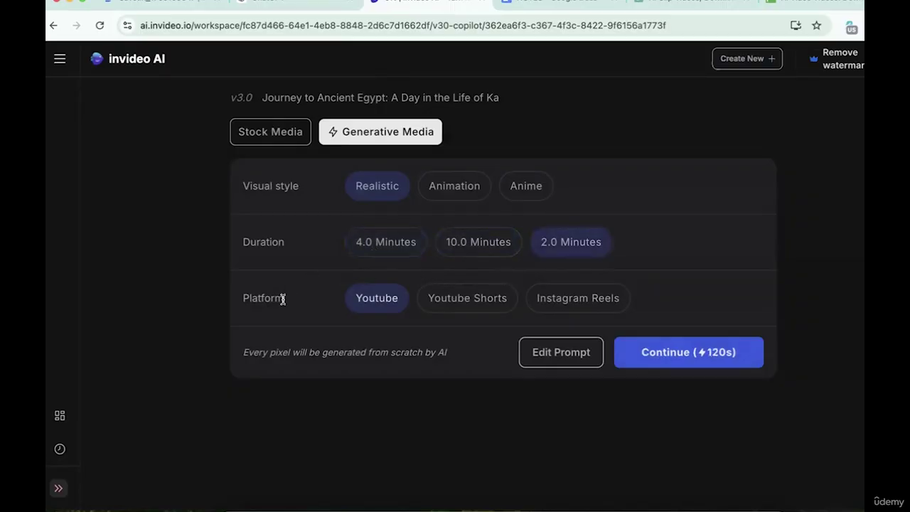
click(421, 300)
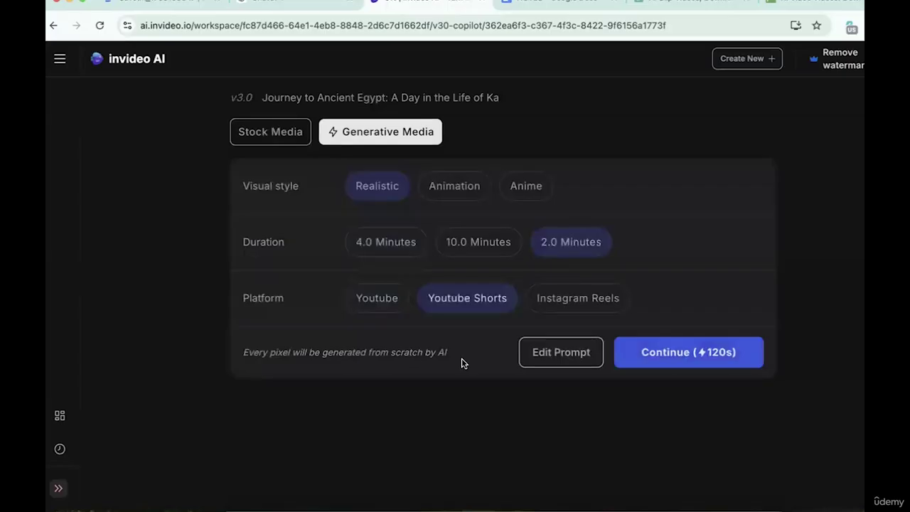
click(664, 353)
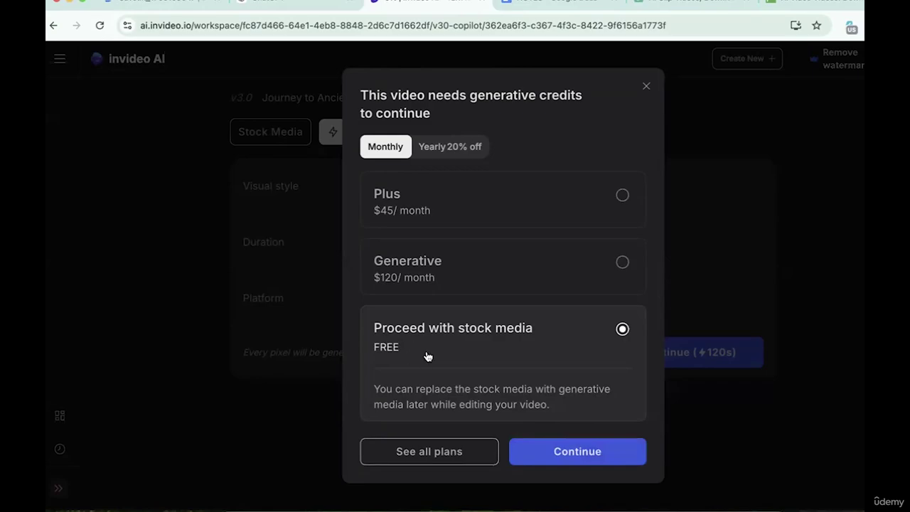
Proceed with the free stock media option and skip through the ancient Egypt video preview around 02:20
click(577, 451)
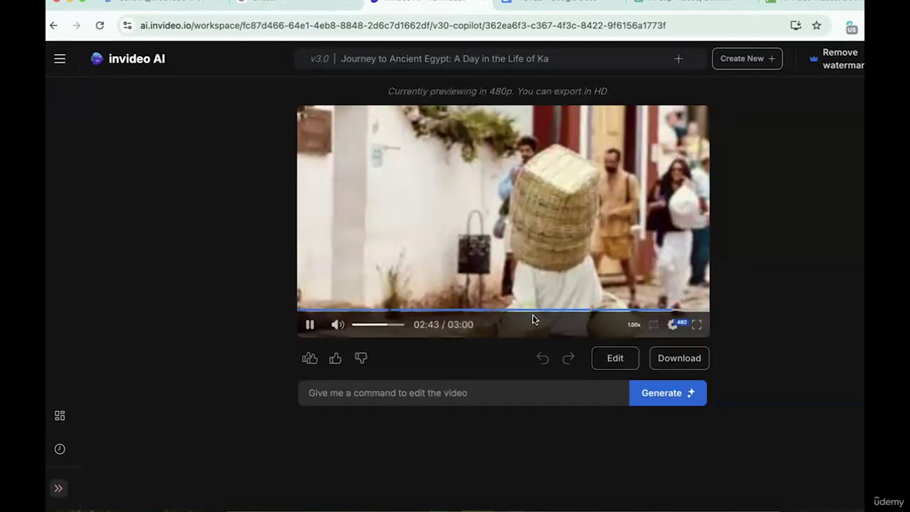
click(618, 310)
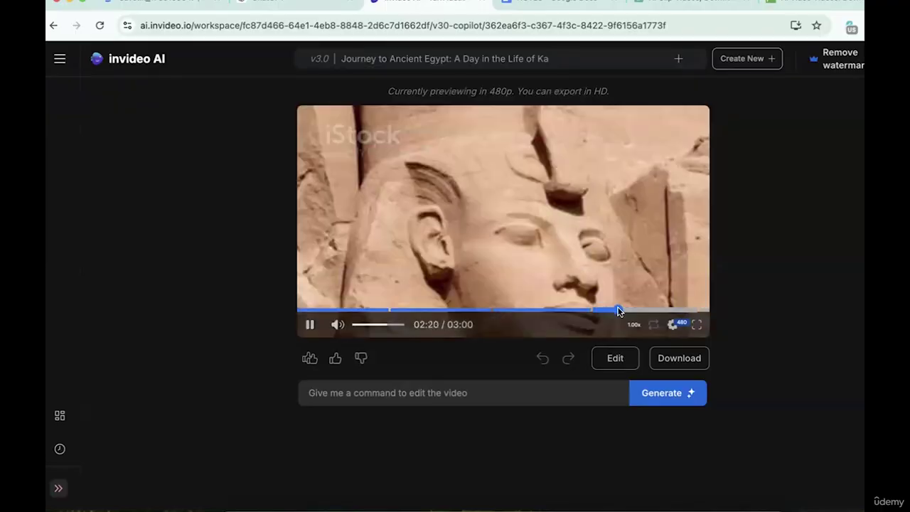
click(629, 311)
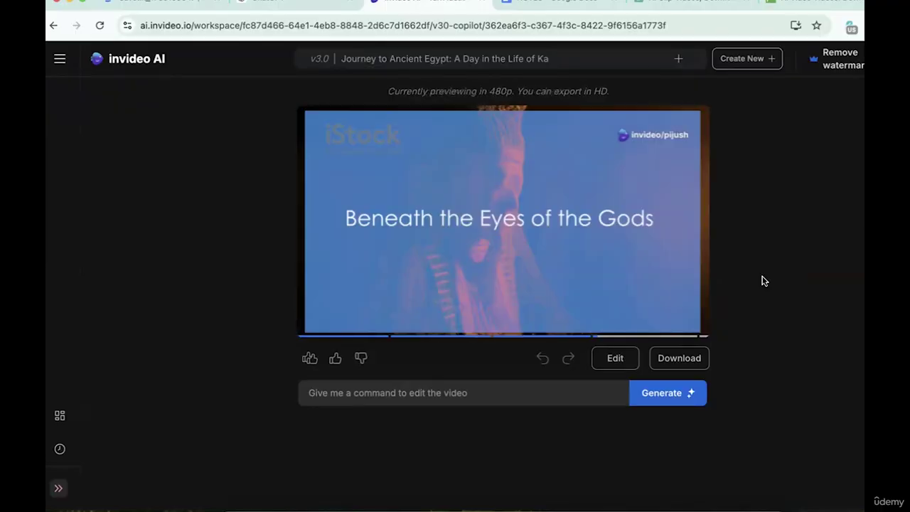
Search Google for "runwayml" in a new tab, open the Runway website and look over its homepage
key(super+t)
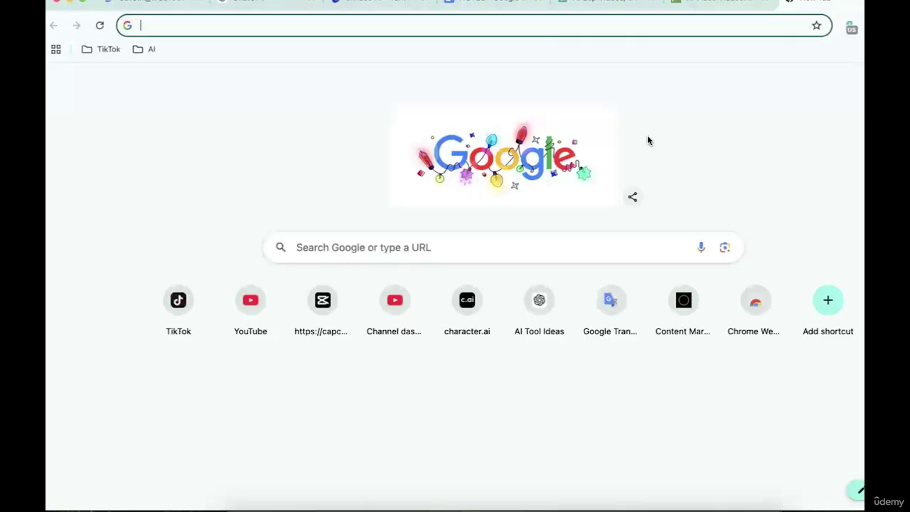
text(runway)
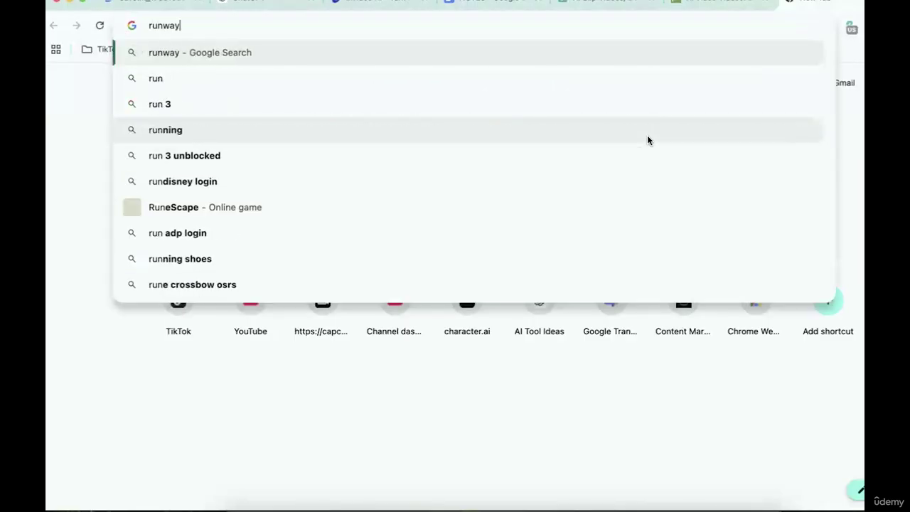
text(ml)
key(Return)
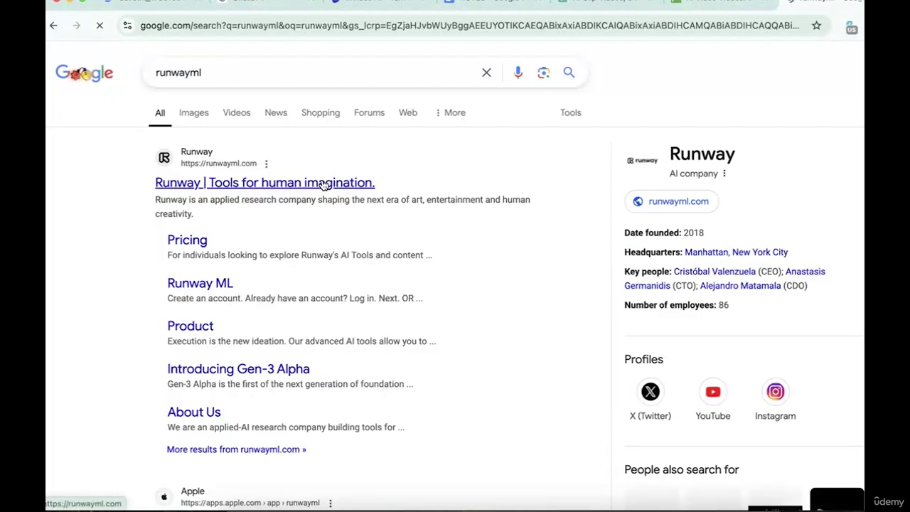
click(324, 185)
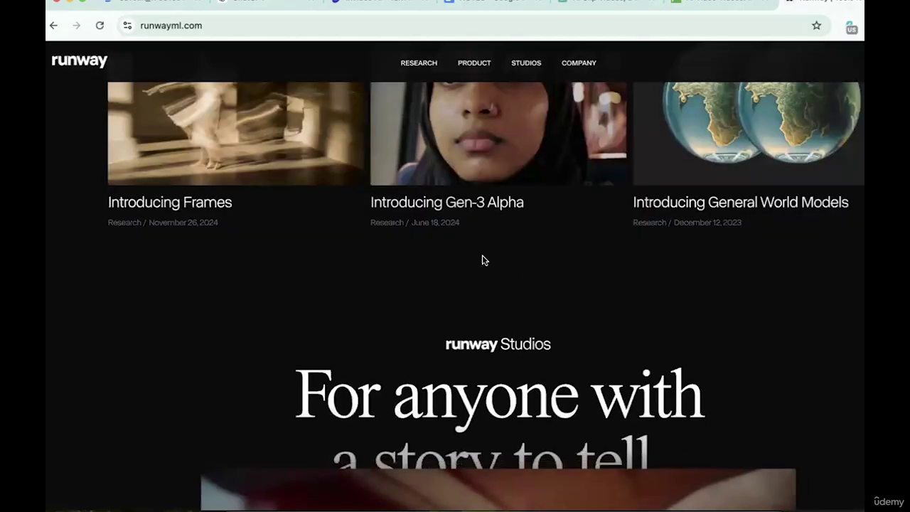
scroll(490, 305, up, 3)
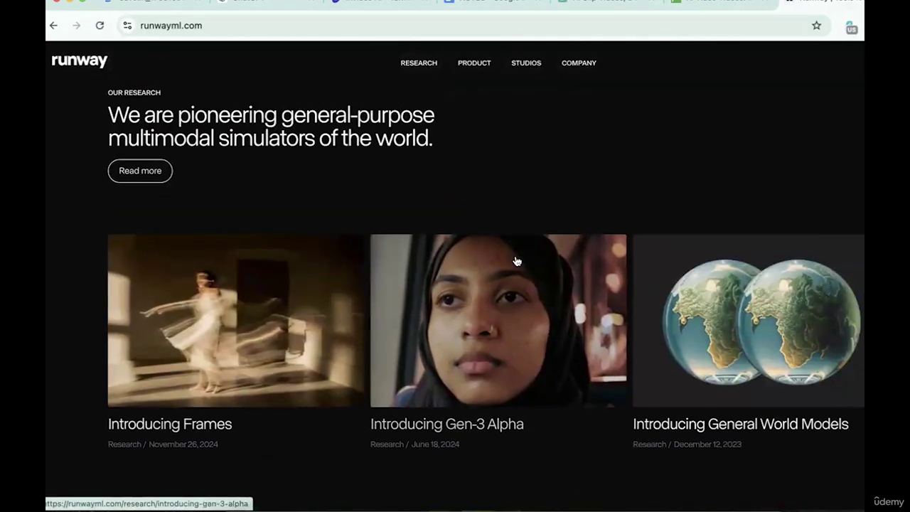
scroll(506, 283, up, 15)
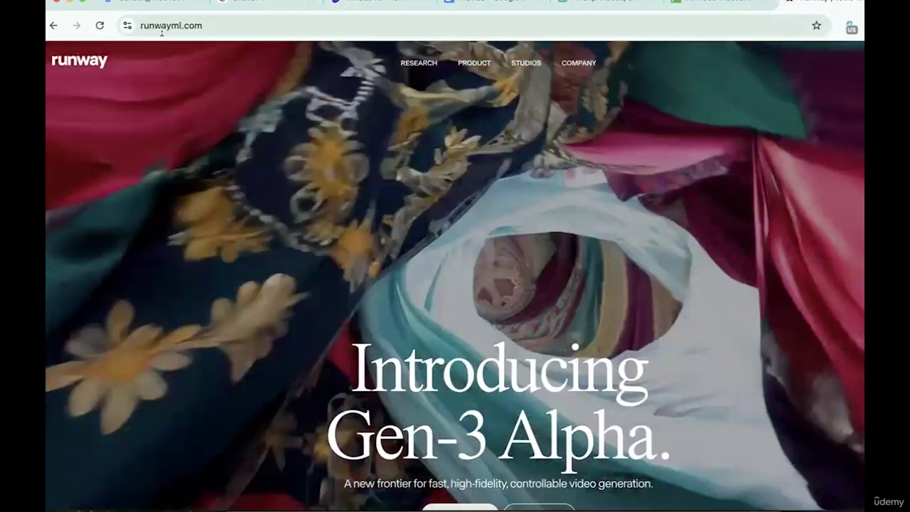
Search Google for "runwayml alternative" in another new tab and expand the full list of alternative tools
double_click(162, 28)
key(super+c)
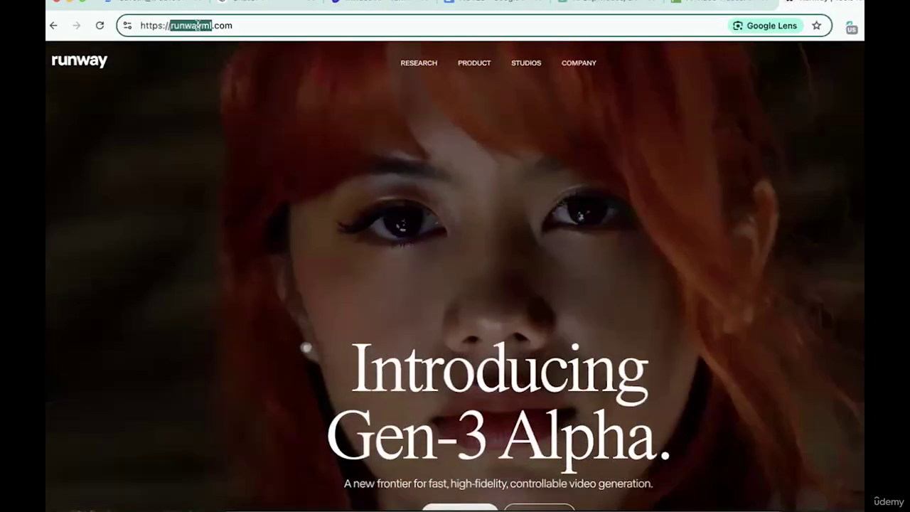
key(super+t)
key(super+v)
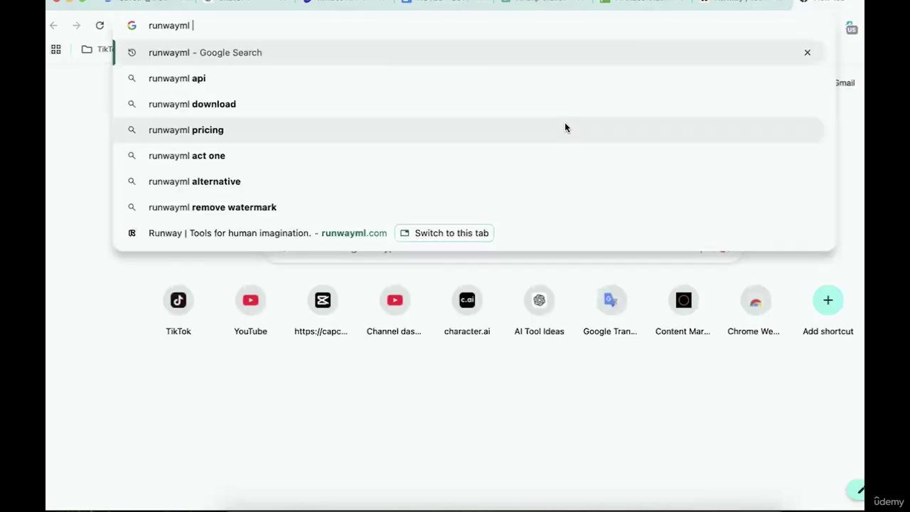
text(alter)
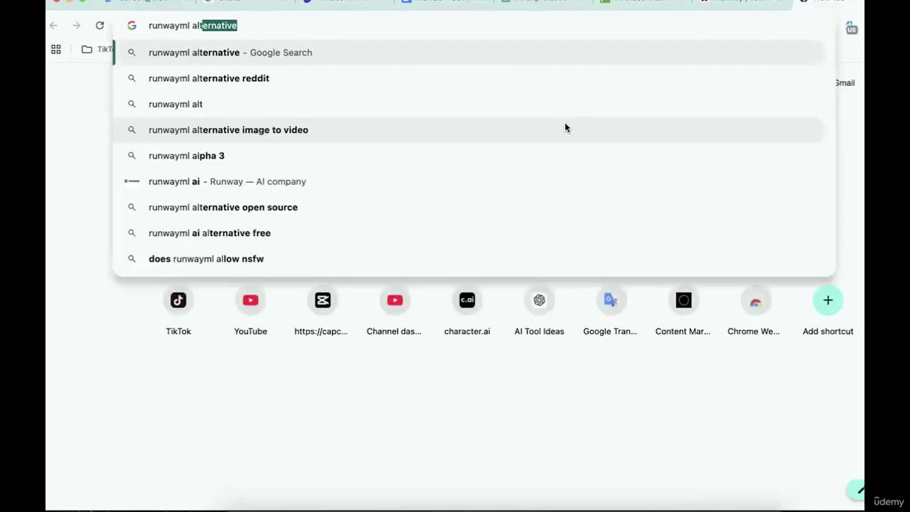
key(Return)
scroll(334, 299, down, 3)
scroll(334, 298, down, 2)
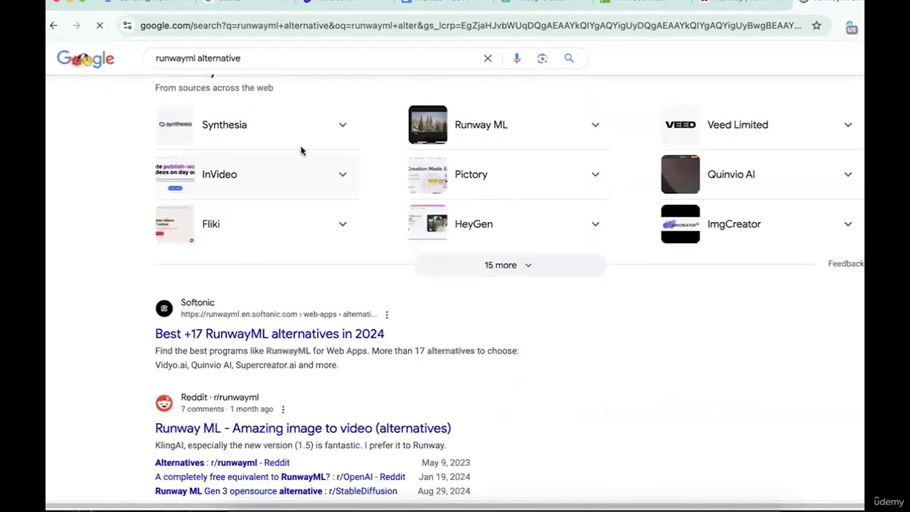
click(496, 277)
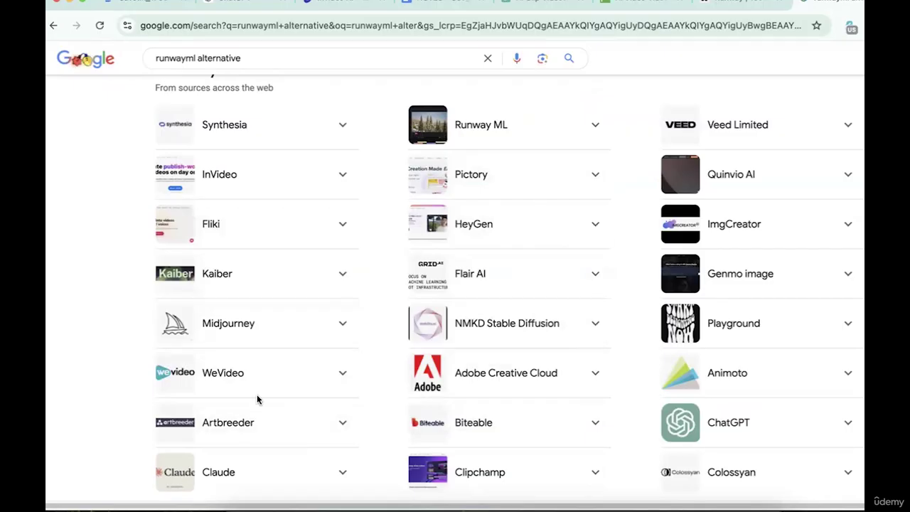
Return to the "Journey to Ancient Egypt: A Day in the Life of Ka" video in invideo AI
click(345, 3)
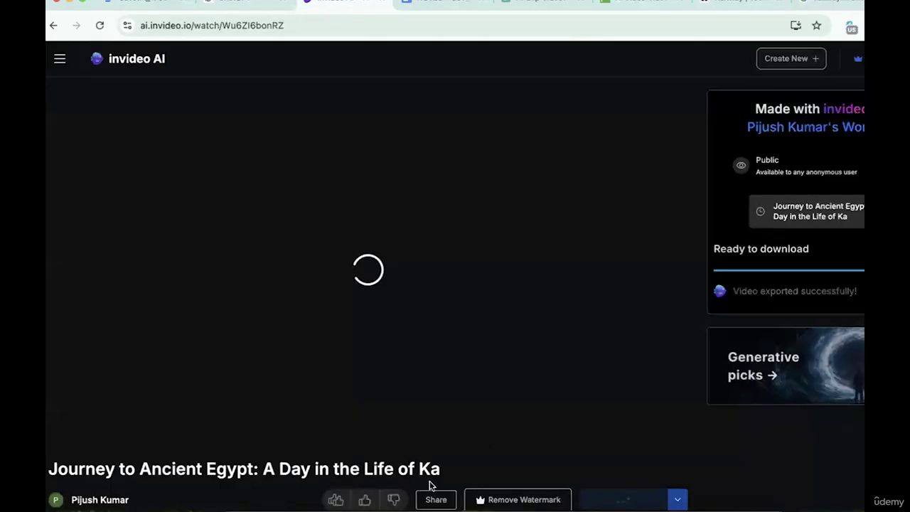